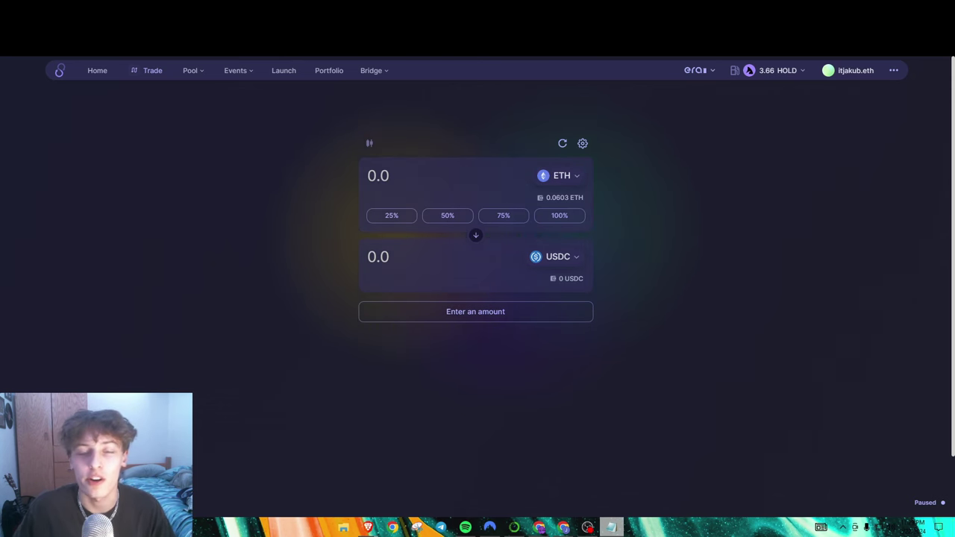
# - Examine the available network fee tokens and their paymaster discounts on the SyncSwap trade page
pyautogui.click(769, 71)
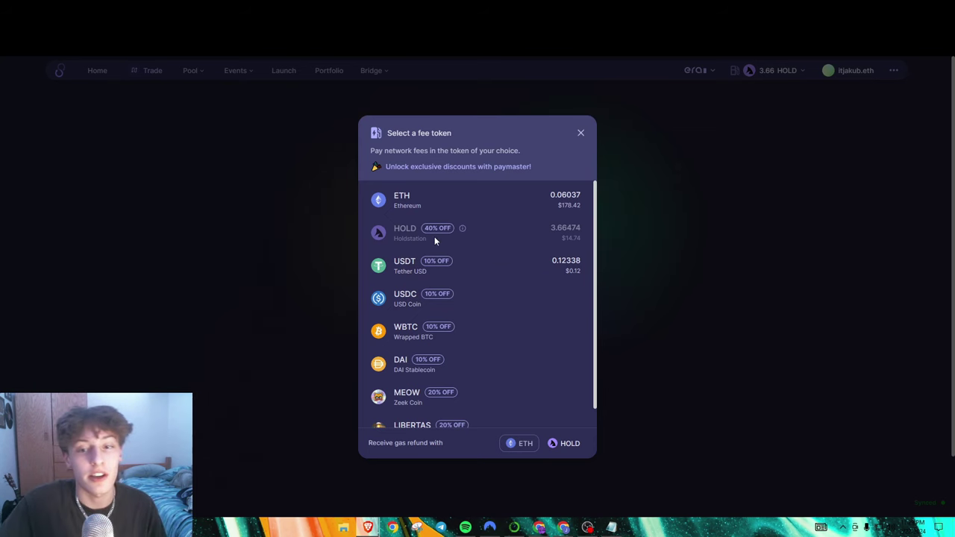
pyautogui.click(579, 135)
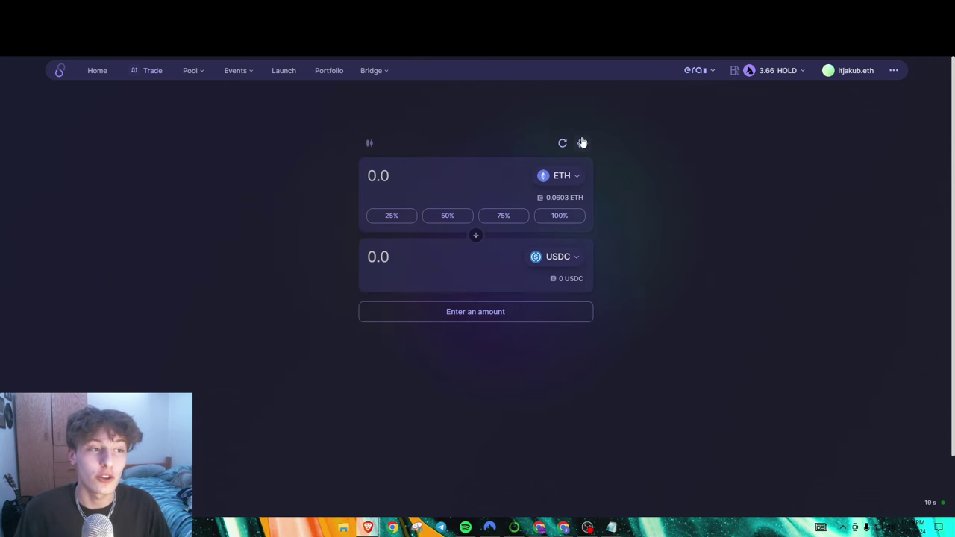
pyautogui.click(778, 76)
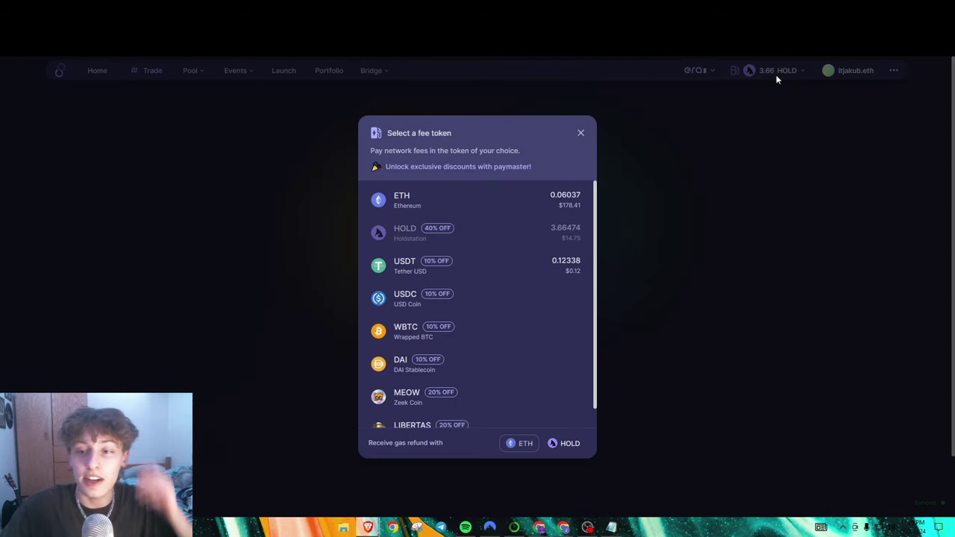
pyautogui.click(582, 135)
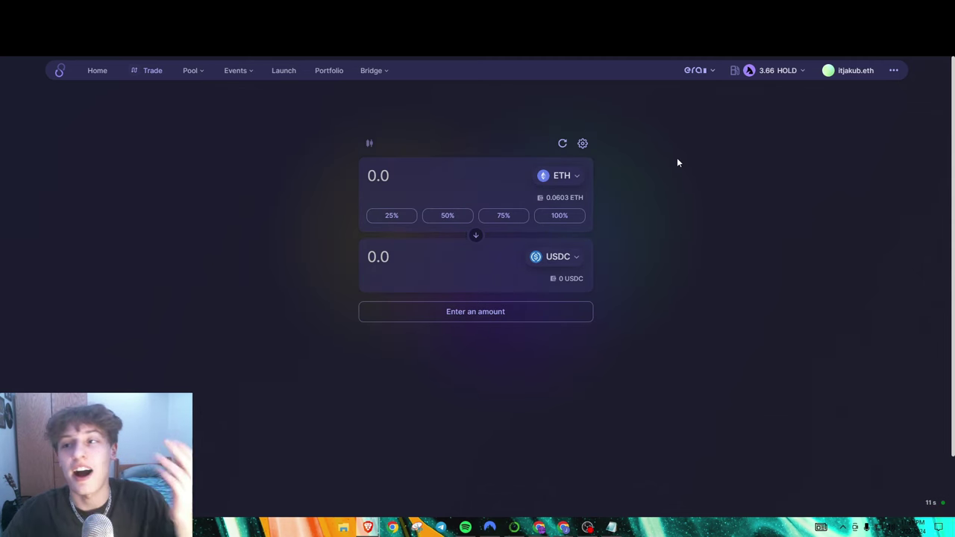
pyautogui.moveTo(772, 71)
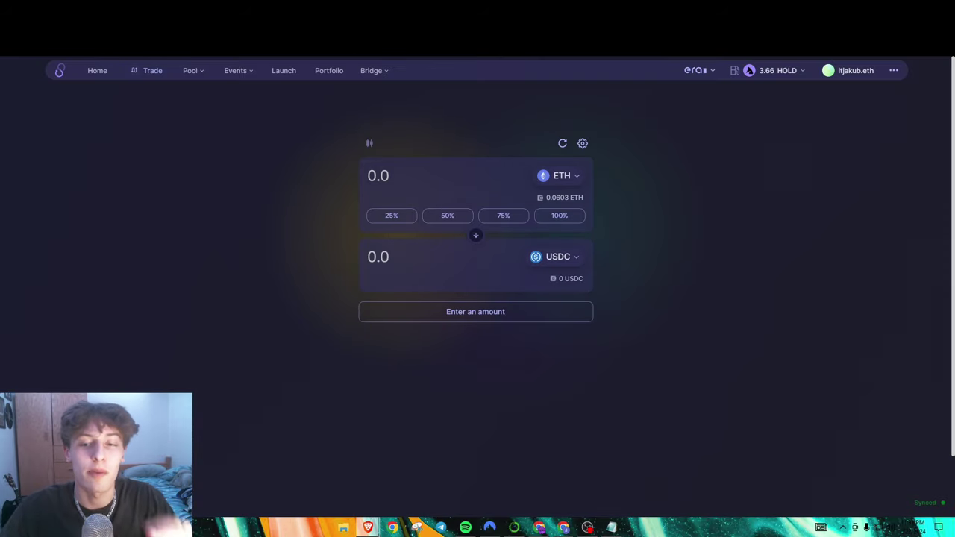
pyautogui.click(395, 173)
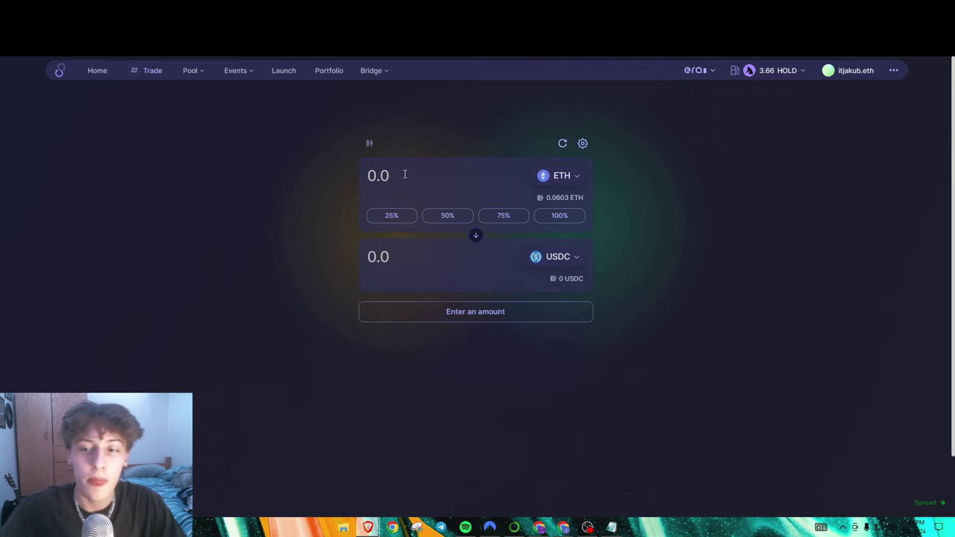
pyautogui.click(762, 73)
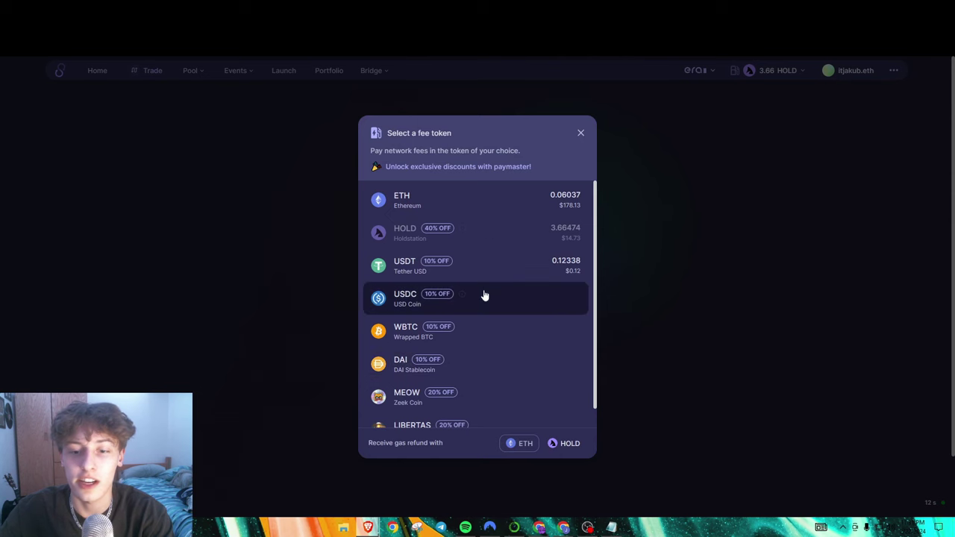
pyautogui.scroll(-1, 481, 323)
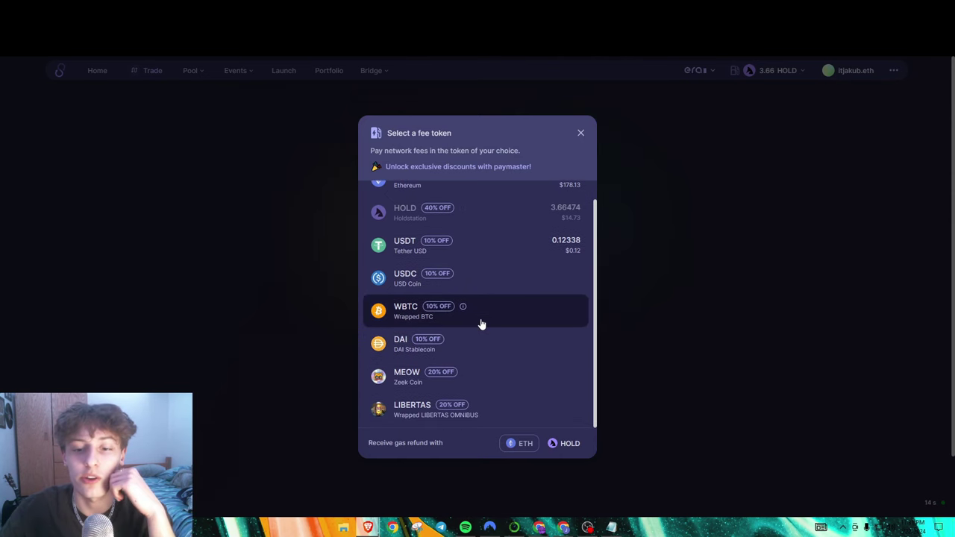
pyautogui.scroll(1, 481, 324)
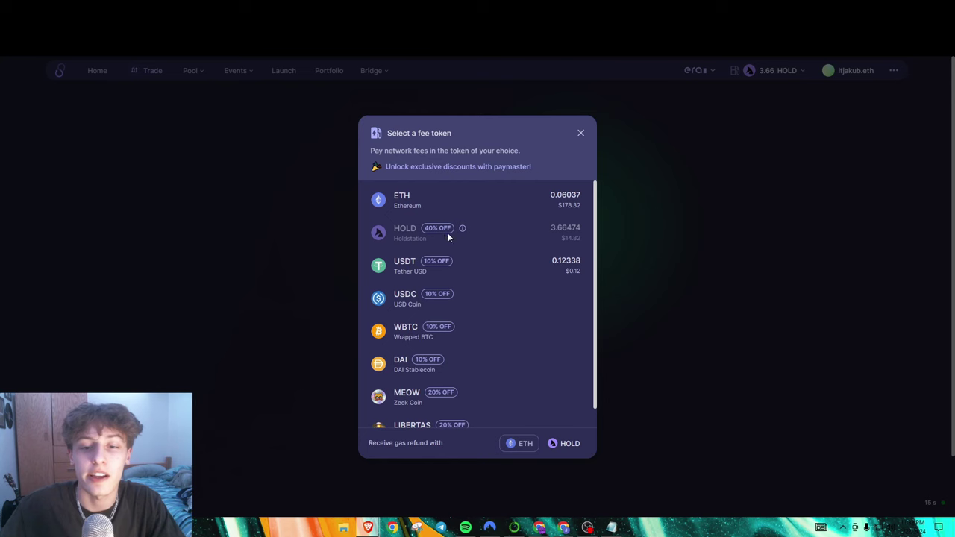
pyautogui.click(581, 135)
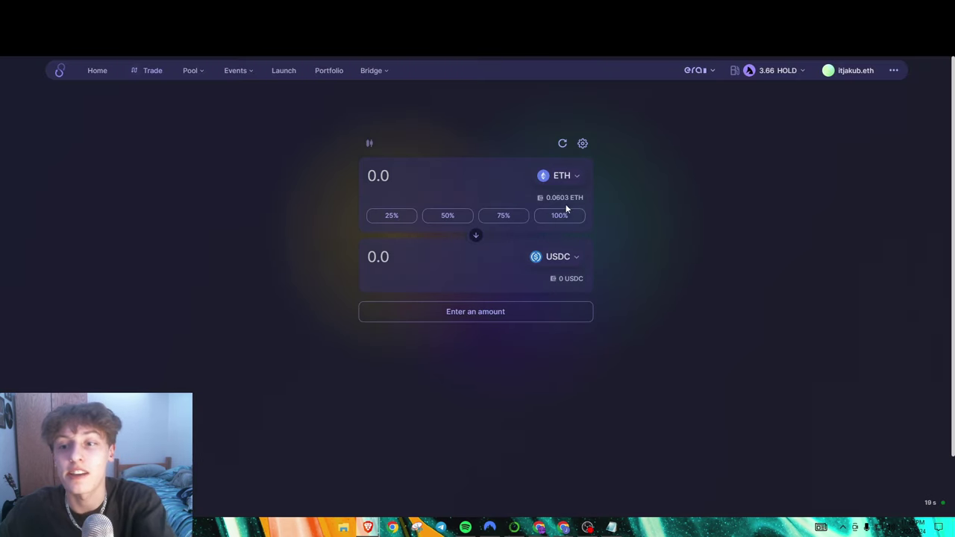
# - Set up a swap of 10 ETH to HOLD and check the fee token options
pyautogui.click(571, 252)
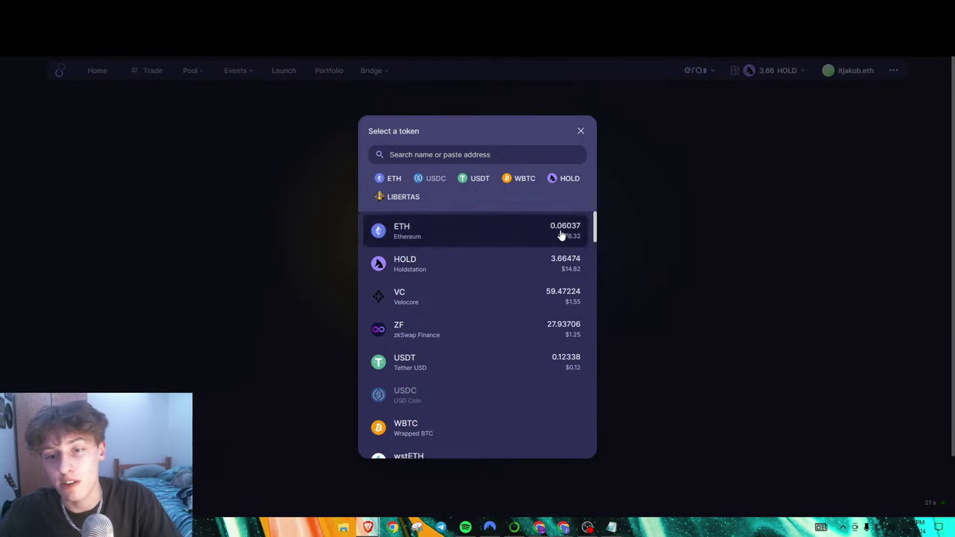
pyautogui.click(482, 261)
pyautogui.click(418, 179)
pyautogui.write('10')
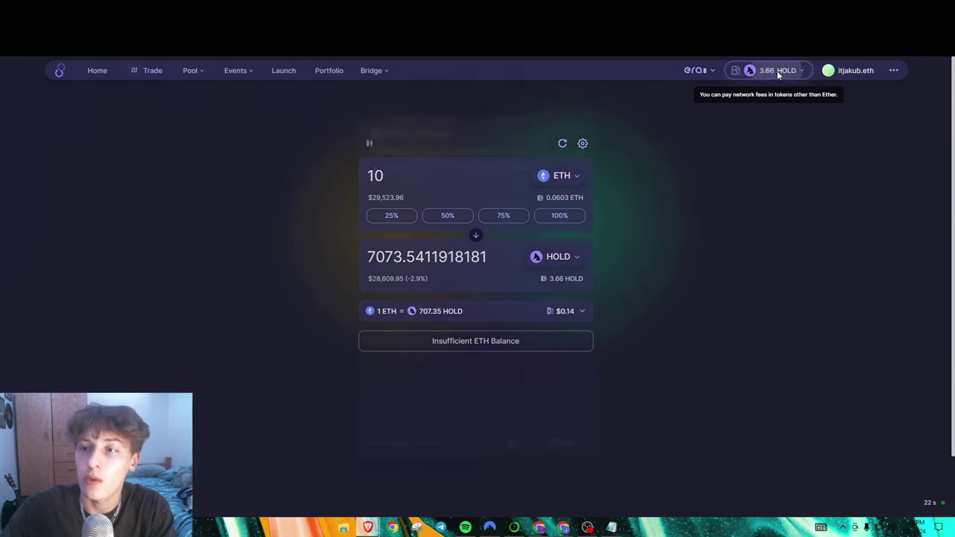
pyautogui.click(776, 72)
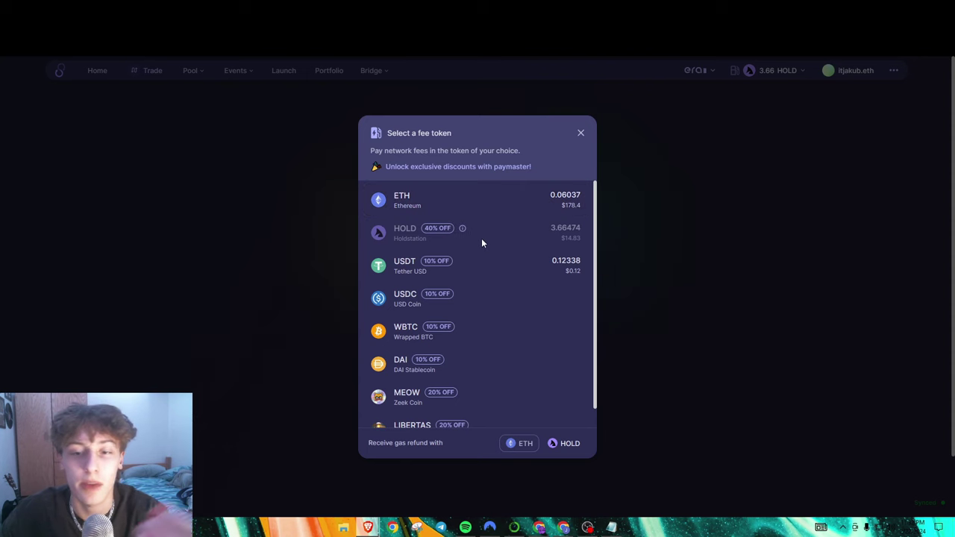
pyautogui.click(579, 133)
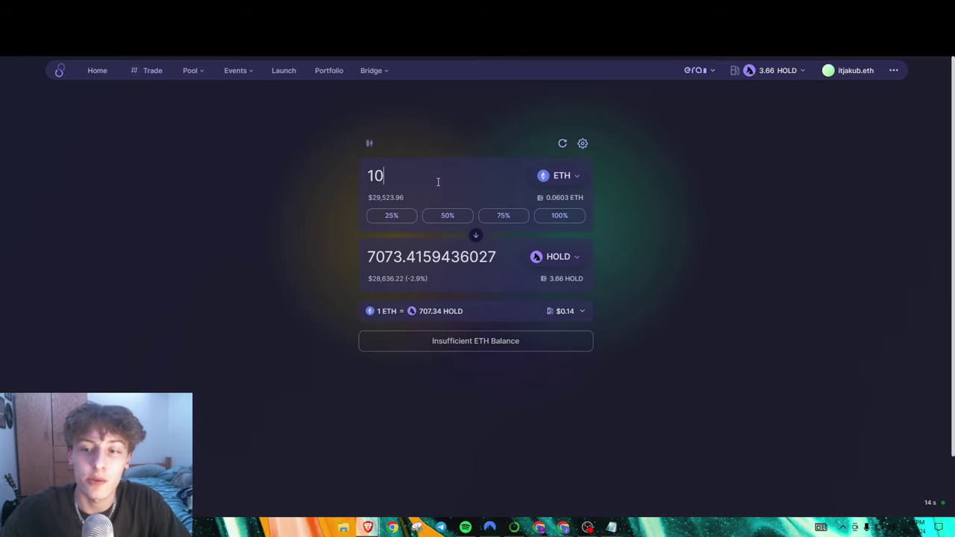
# - Set the swap amount to 50% of the ETH balance and choose USDC as the token to receive
pyautogui.press('BackSpace')
pyautogui.press('BackSpace')
pyautogui.click(450, 215)
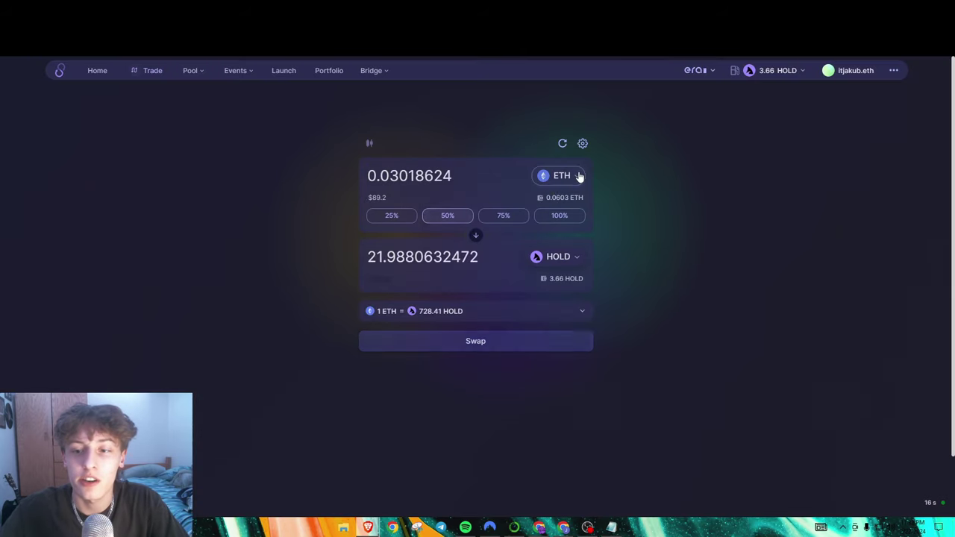
pyautogui.click(567, 255)
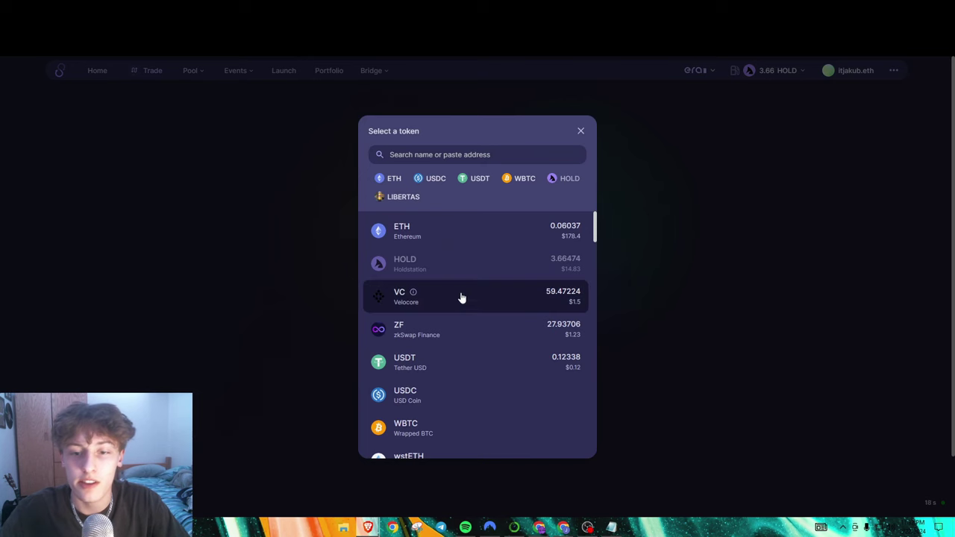
pyautogui.scroll(-1, 456, 324)
pyautogui.click(465, 349)
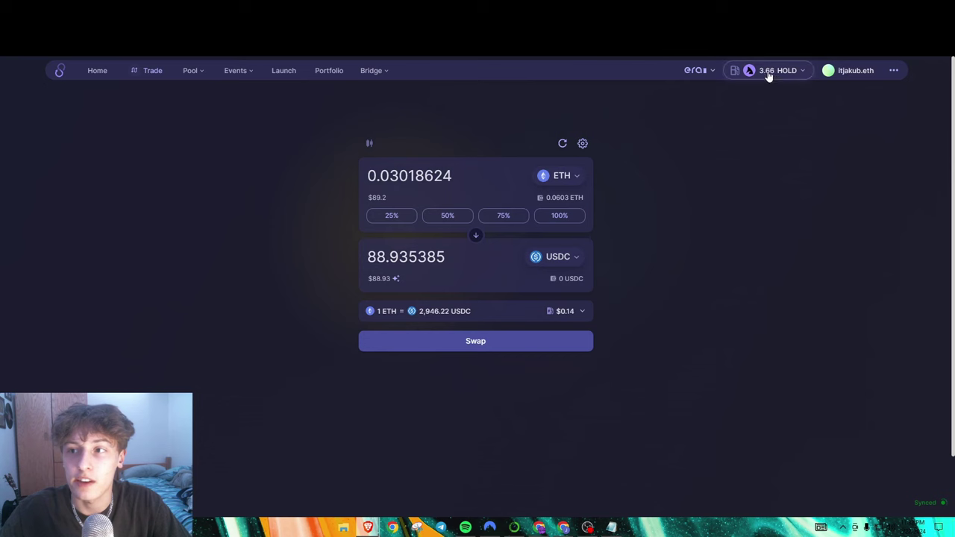
# - Submit the ETH to USDC swap and sign the complete signature request in the wallet
pyautogui.click(482, 341)
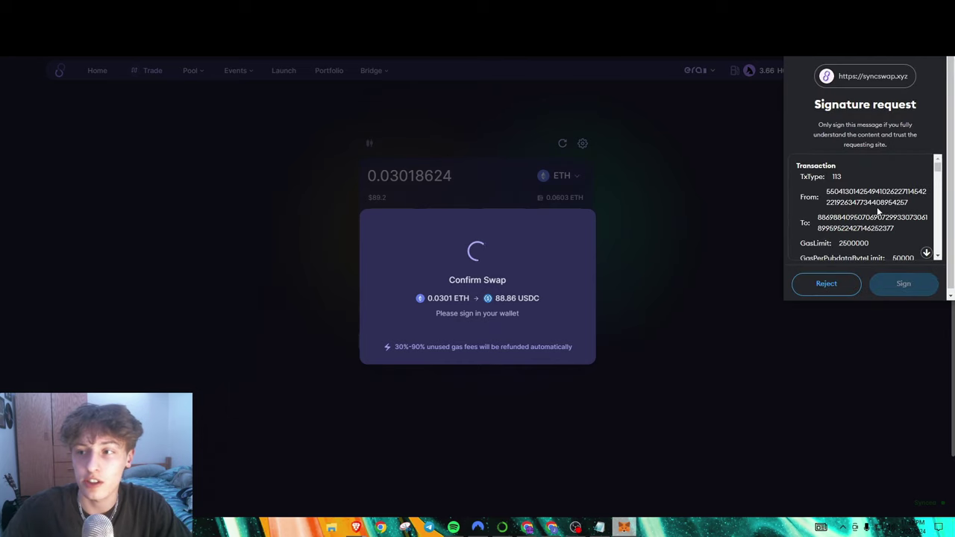
pyautogui.scroll(-5, 877, 209)
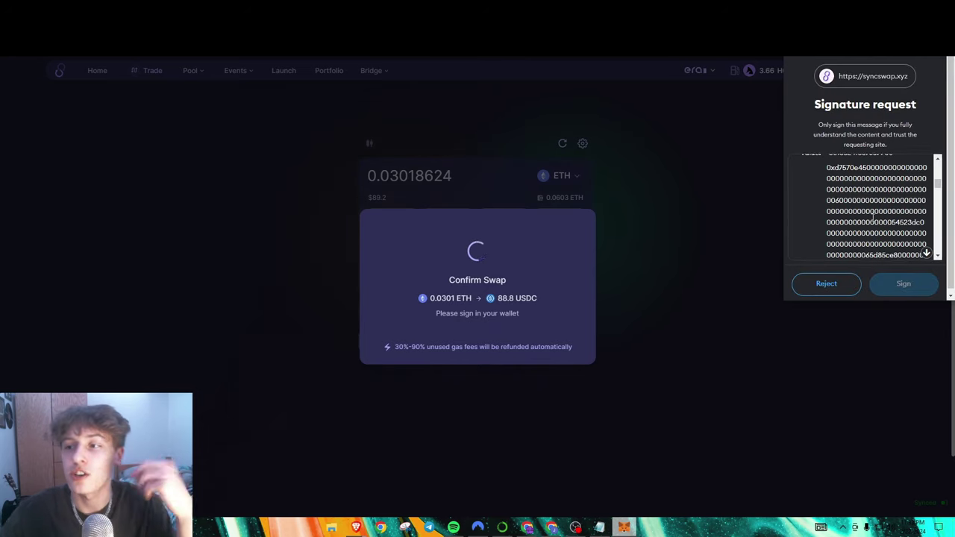
pyautogui.scroll(-10, 873, 216)
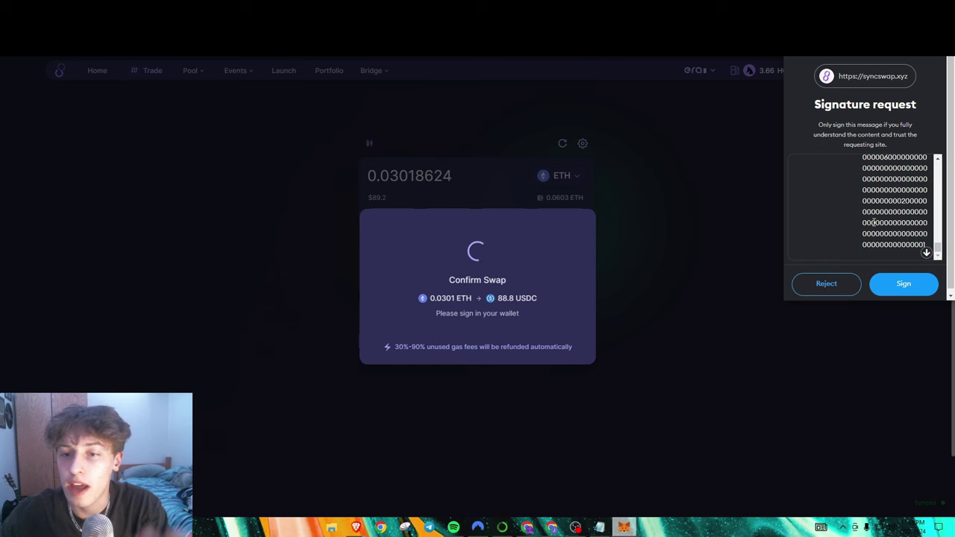
pyautogui.scroll(-1, 874, 222)
pyautogui.click(902, 282)
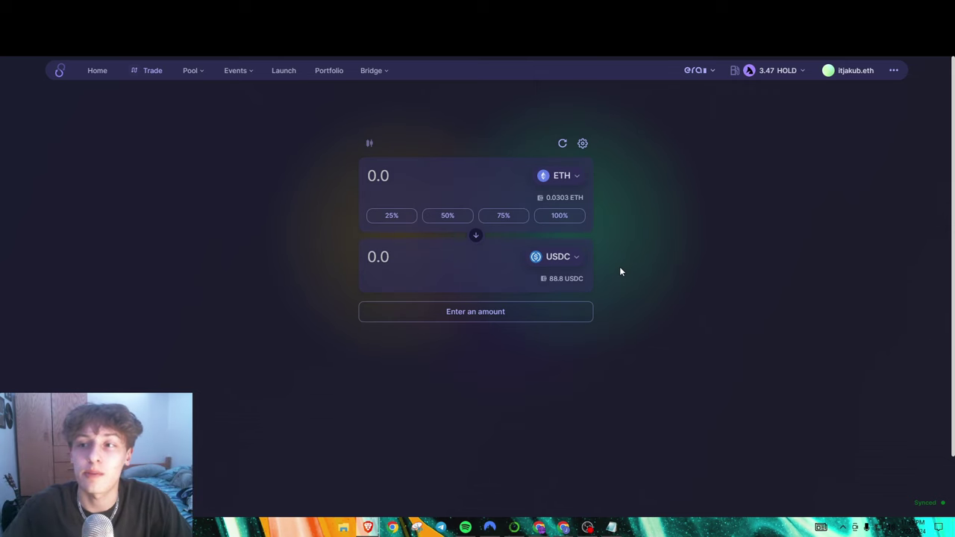
# - Set the gas refund token to HOLD in the fee token settings and close them
pyautogui.click(780, 71)
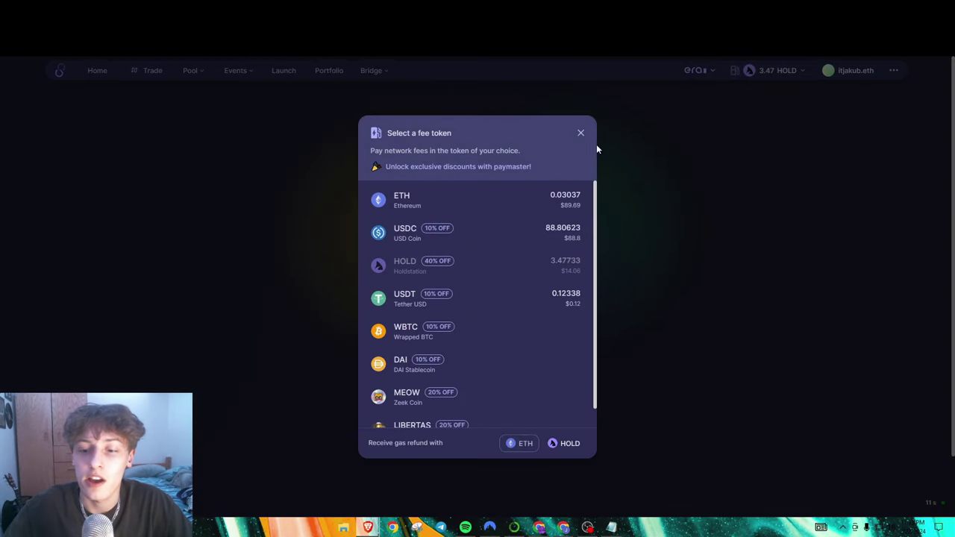
pyautogui.click(550, 445)
pyautogui.click(522, 443)
pyautogui.click(561, 443)
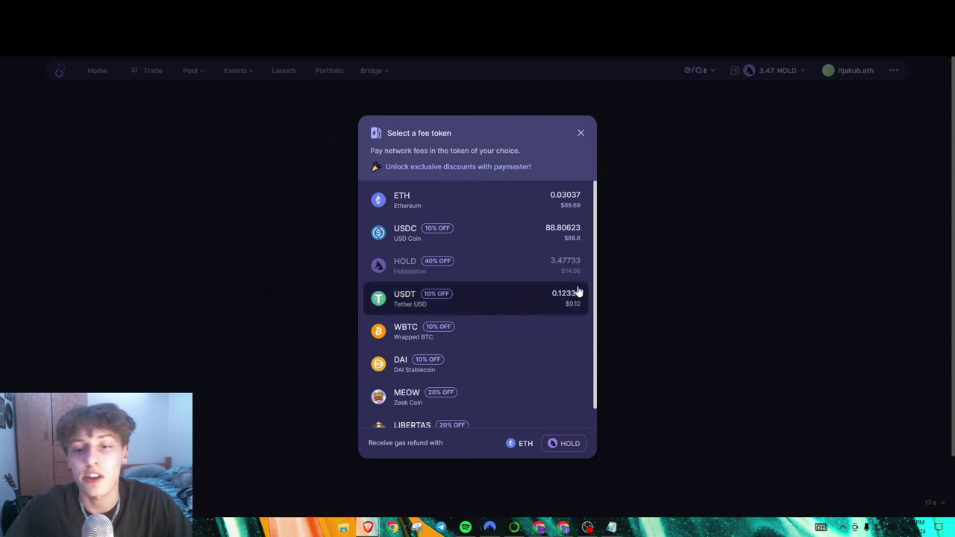
pyautogui.click(568, 441)
pyautogui.click(565, 441)
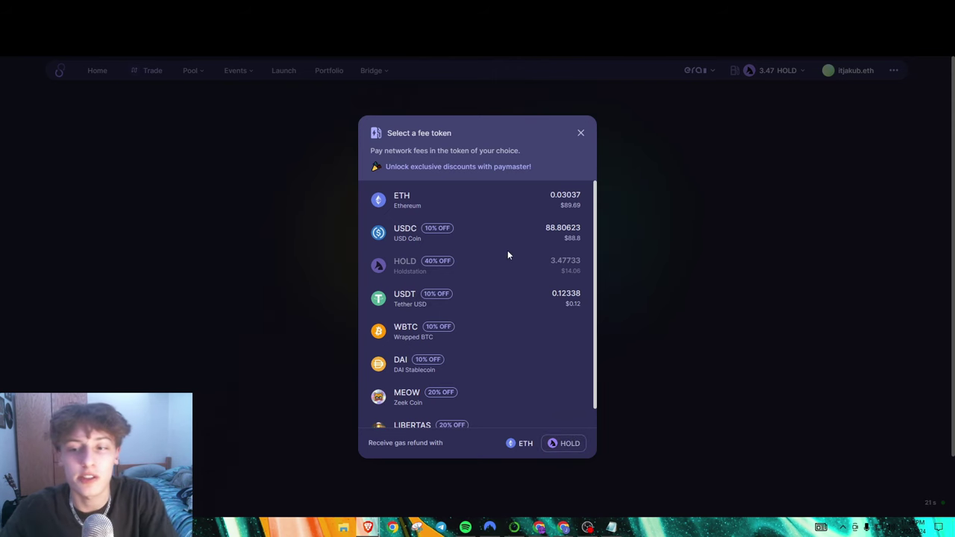
pyautogui.click(580, 137)
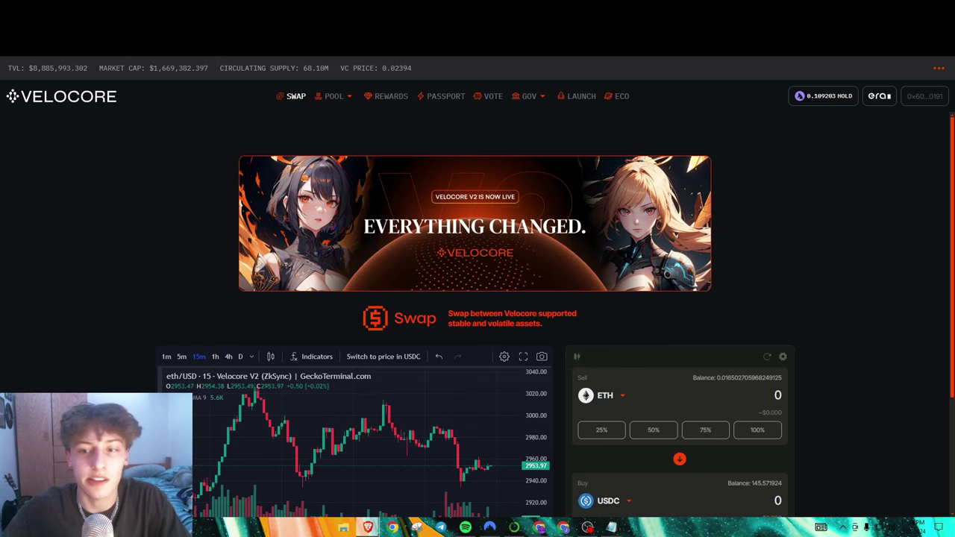
# - Switch to Velocore's swap page and open its network fee token selection
pyautogui.scroll(-2, 767, 255)
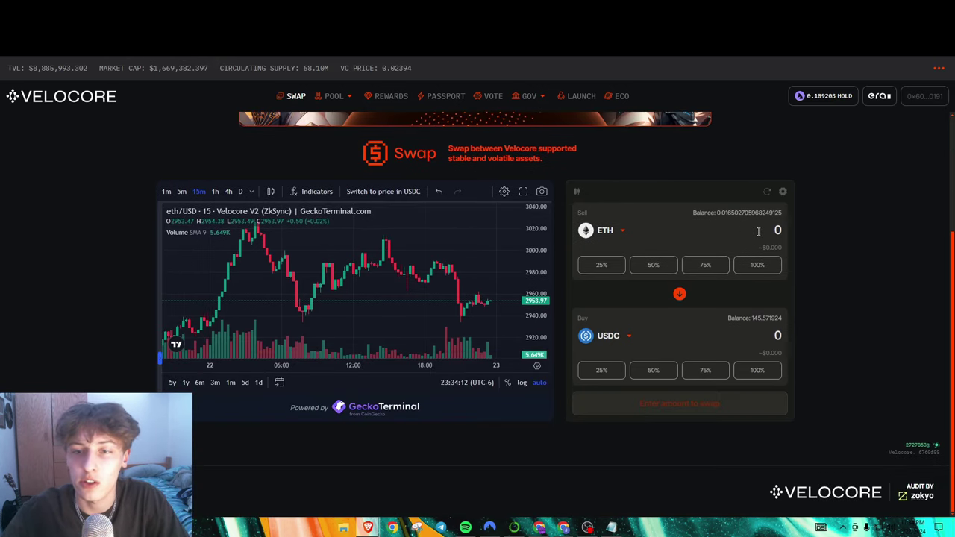
pyautogui.click(732, 229)
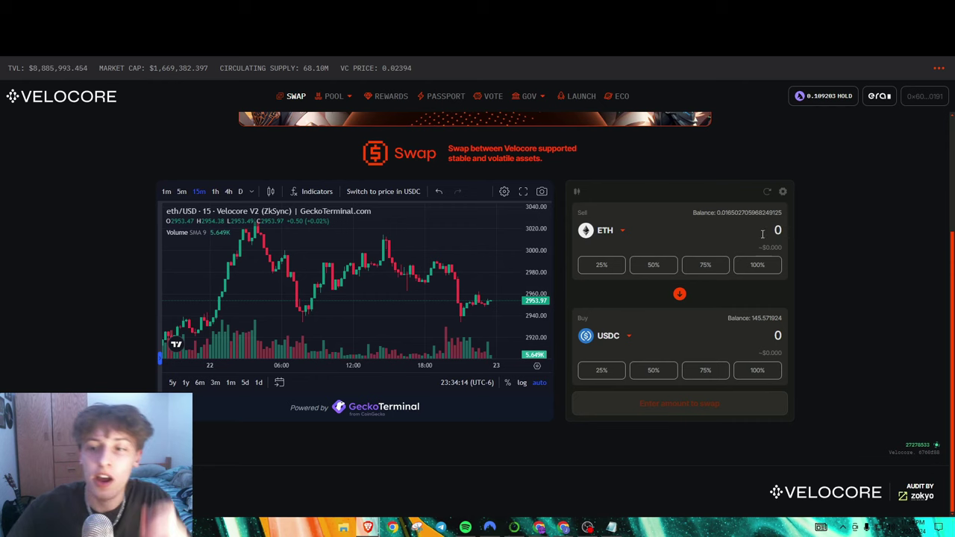
pyautogui.click(816, 97)
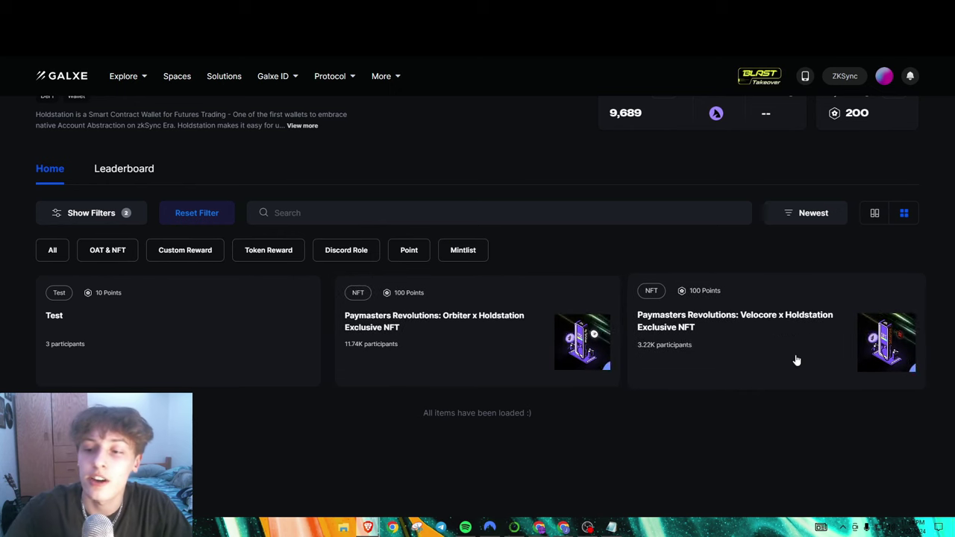
# - Open the Velocore x Holdstation Exclusive NFT campaign on Galxe and review its required tasks
pyautogui.click(723, 328)
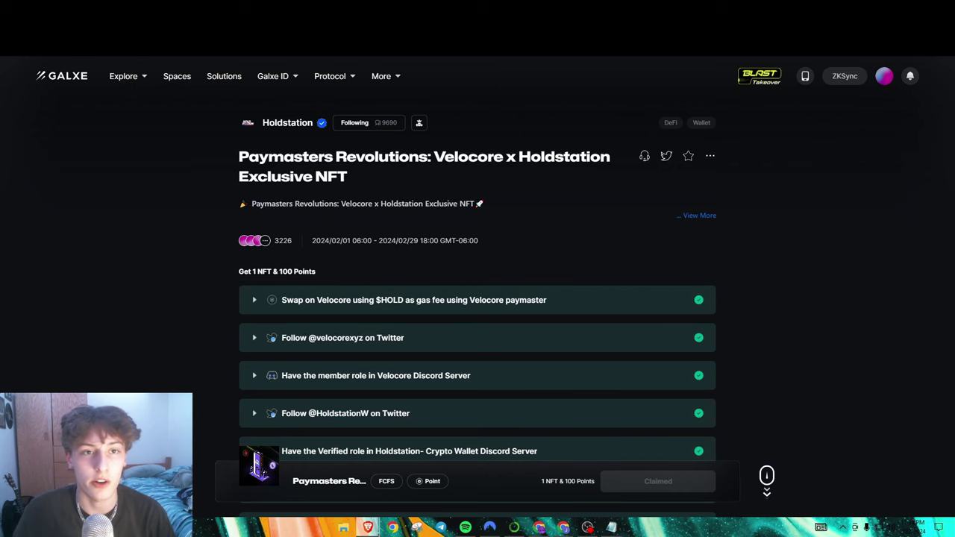
pyautogui.scroll(-2, 439, 305)
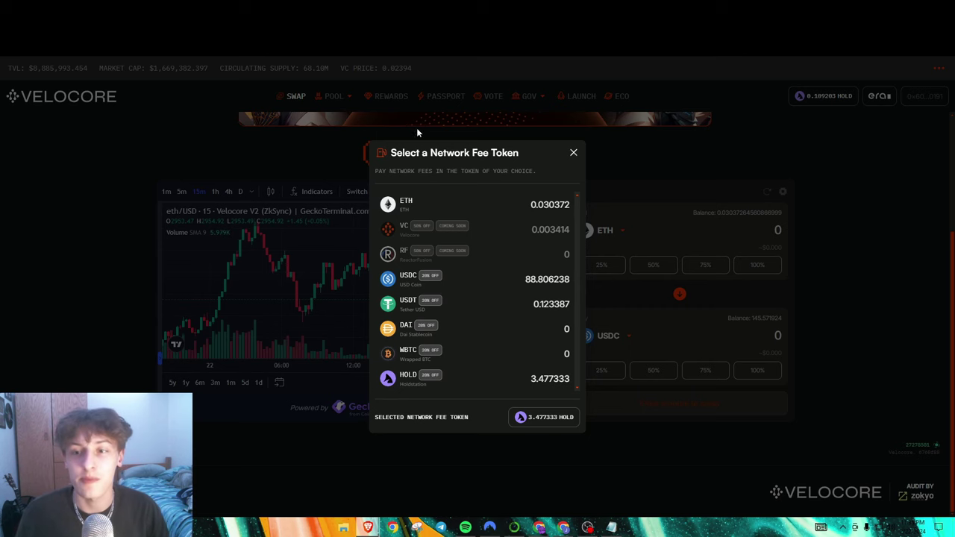
# - Return to Velocore and submit a swap of 50% of the ETH balance to USDC with HOLD as the fee token
pyautogui.click(573, 153)
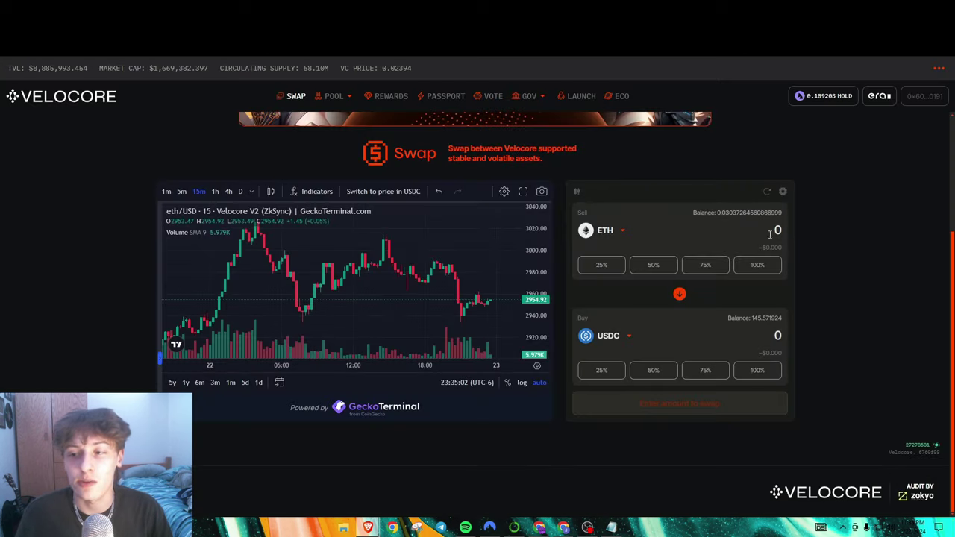
pyautogui.click(652, 267)
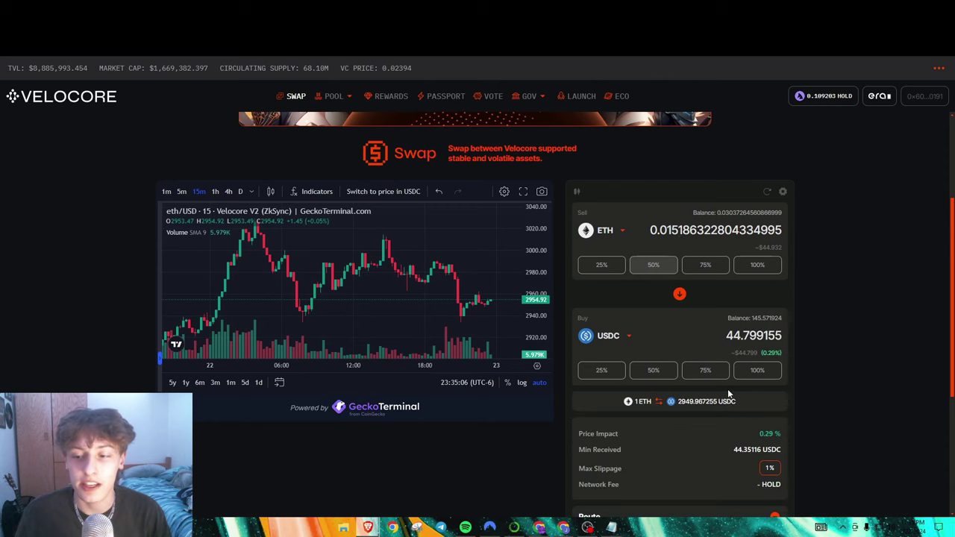
pyautogui.scroll(-3, 739, 395)
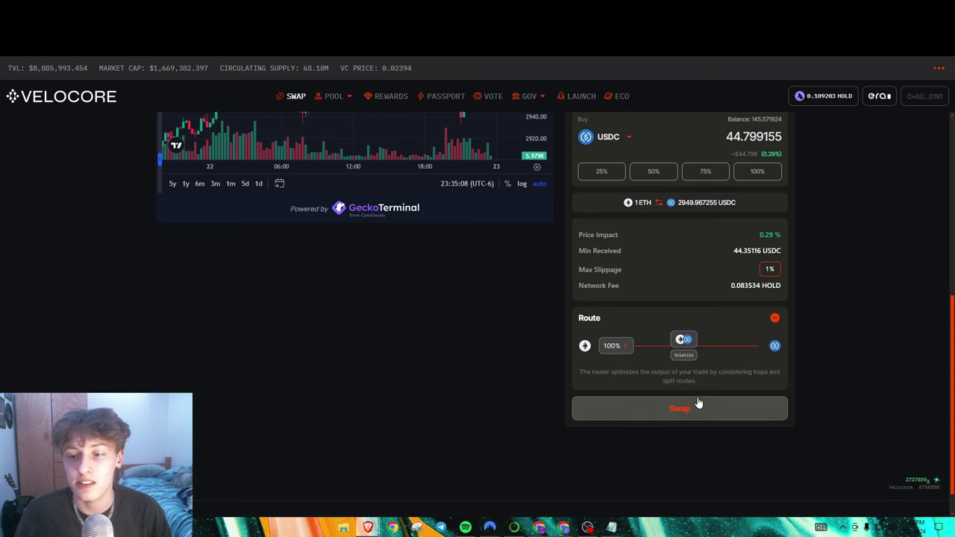
pyautogui.click(676, 411)
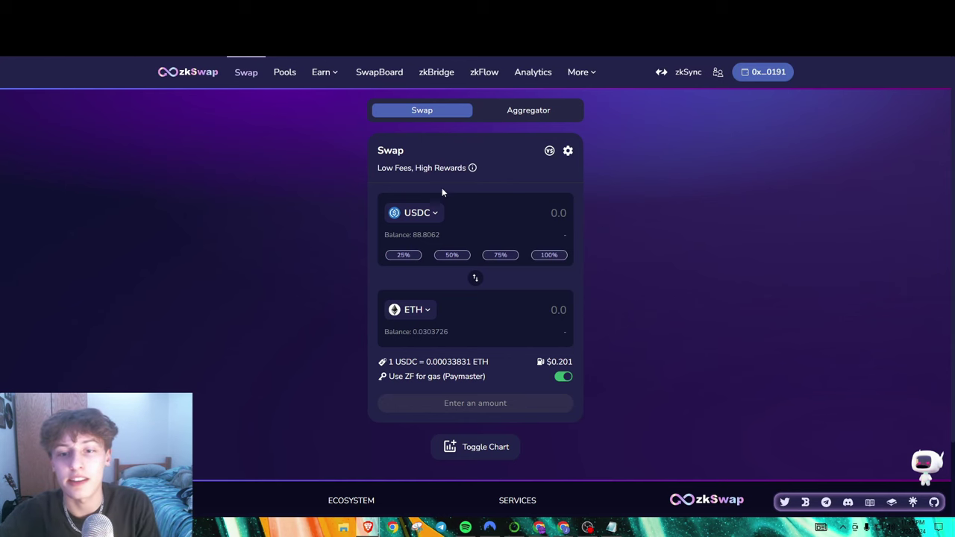
# - Try ZF as the token received for USDC in the zkSwap swap and switch it back to ETH
pyautogui.click(546, 226)
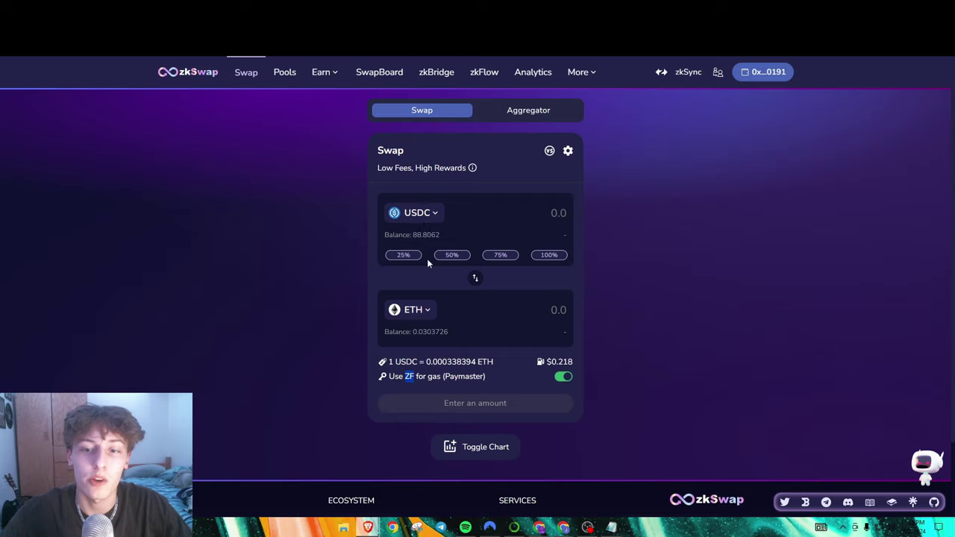
pyautogui.click(426, 314)
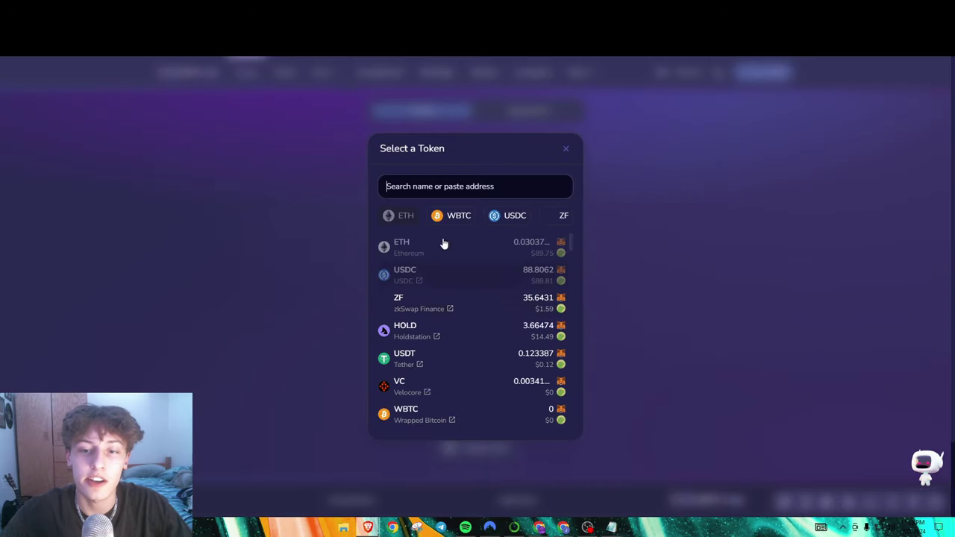
pyautogui.click(480, 308)
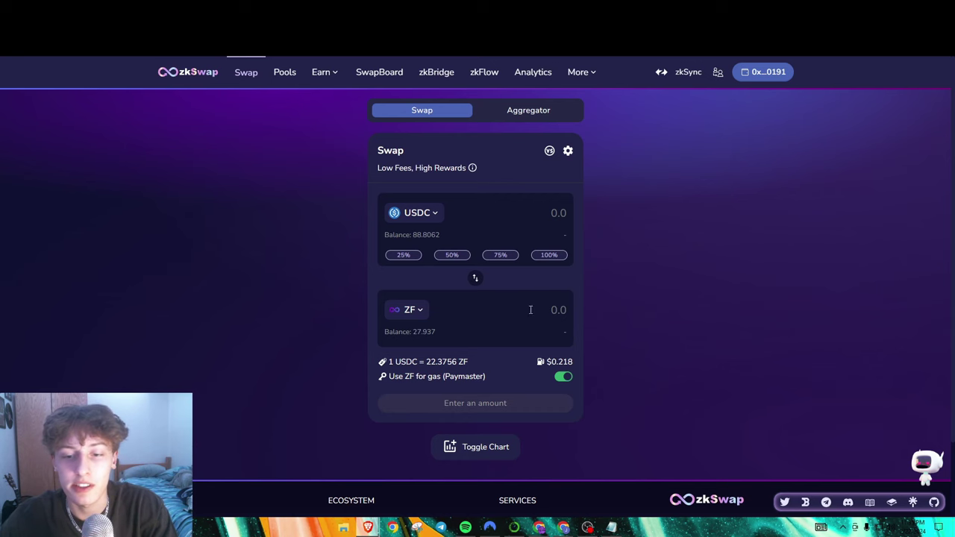
pyautogui.click(475, 280)
pyautogui.click(473, 282)
pyautogui.click(409, 309)
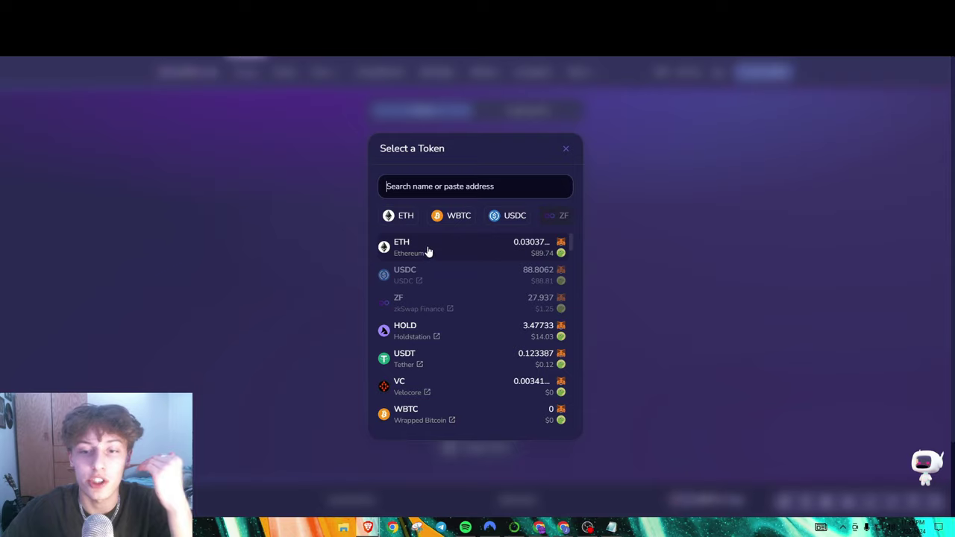
pyautogui.click(427, 251)
# - Swap 100% of the USDC balance to ETH with ZF paying for gas, and sign the request in MetaMask
pyautogui.click(546, 257)
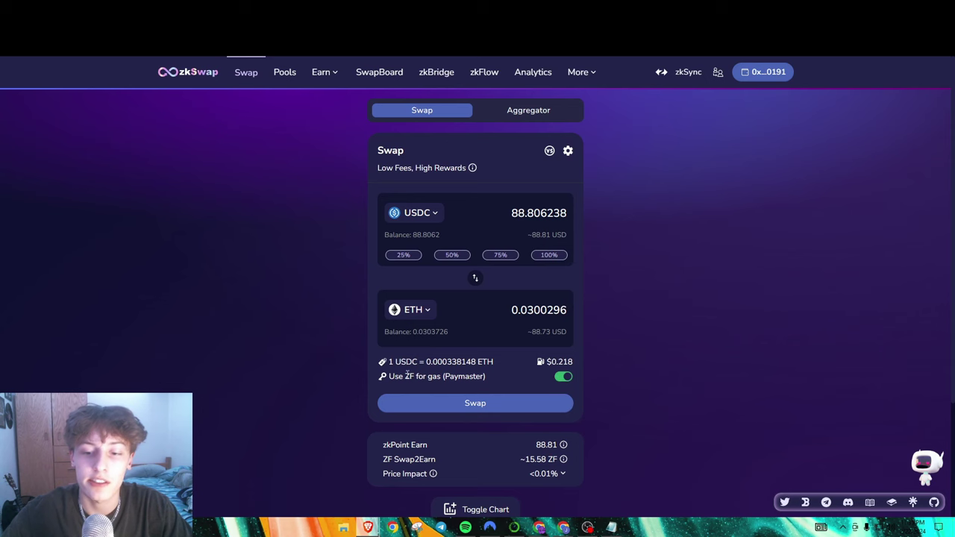
pyautogui.click(432, 403)
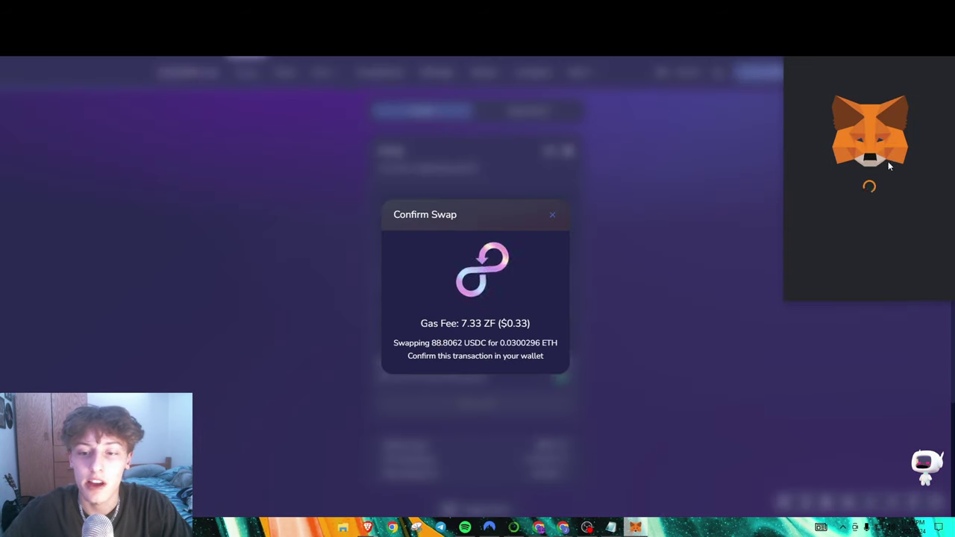
pyautogui.scroll(-10, 880, 216)
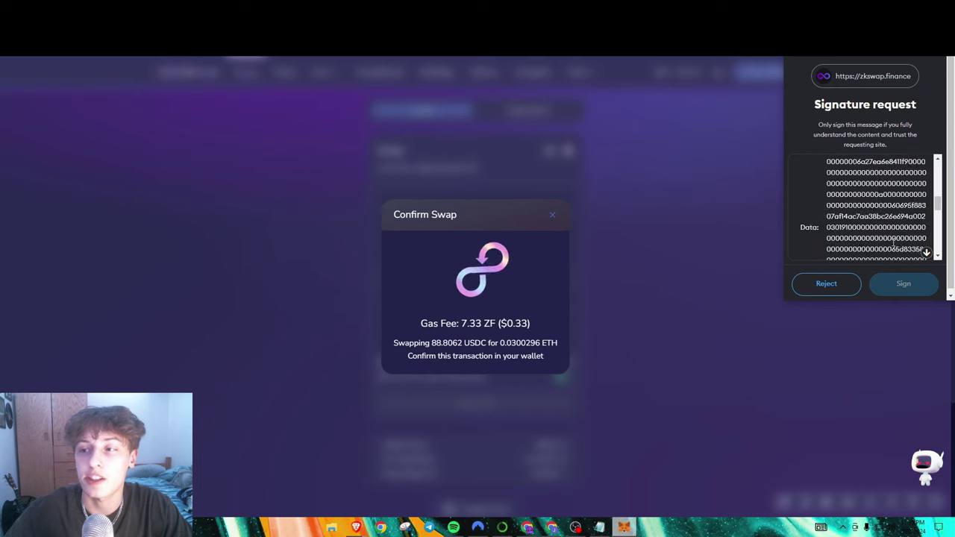
pyautogui.click(898, 286)
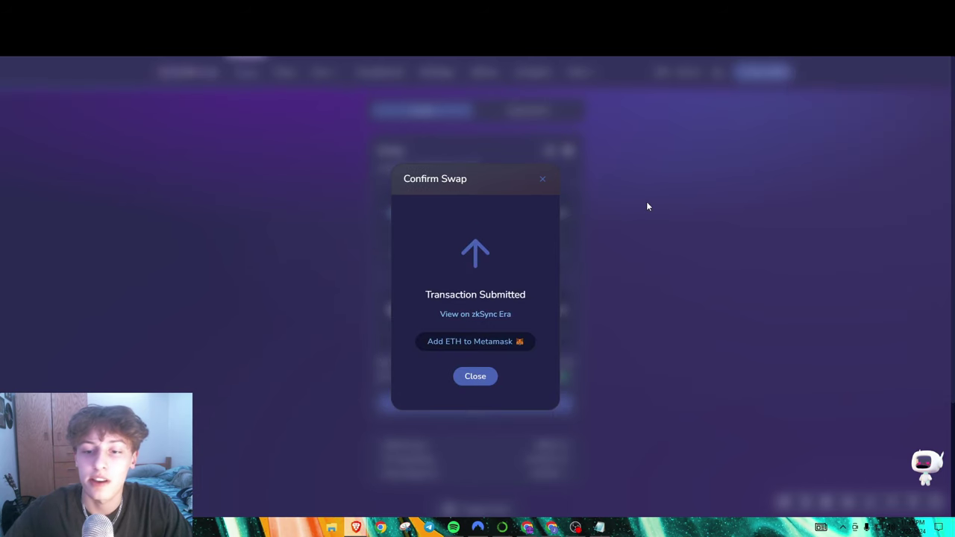
pyautogui.click(471, 378)
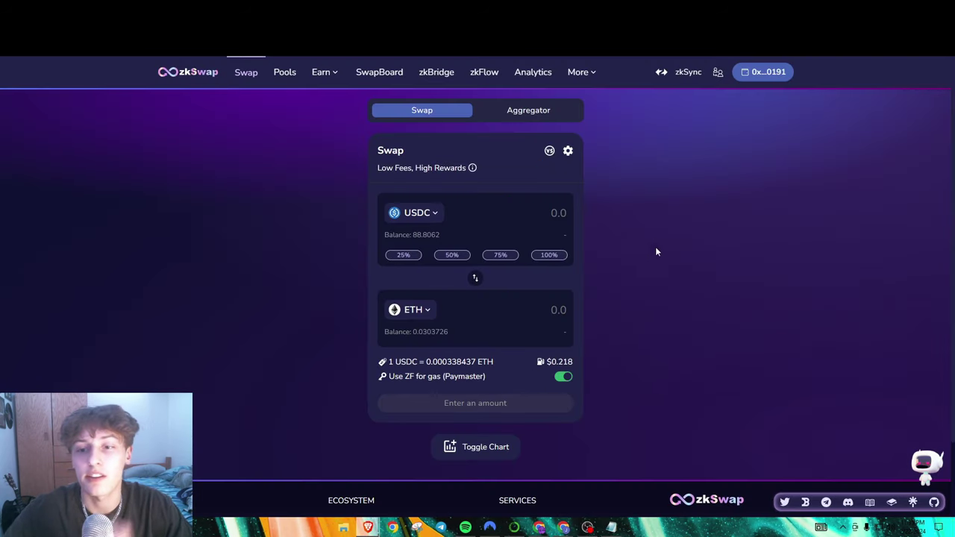
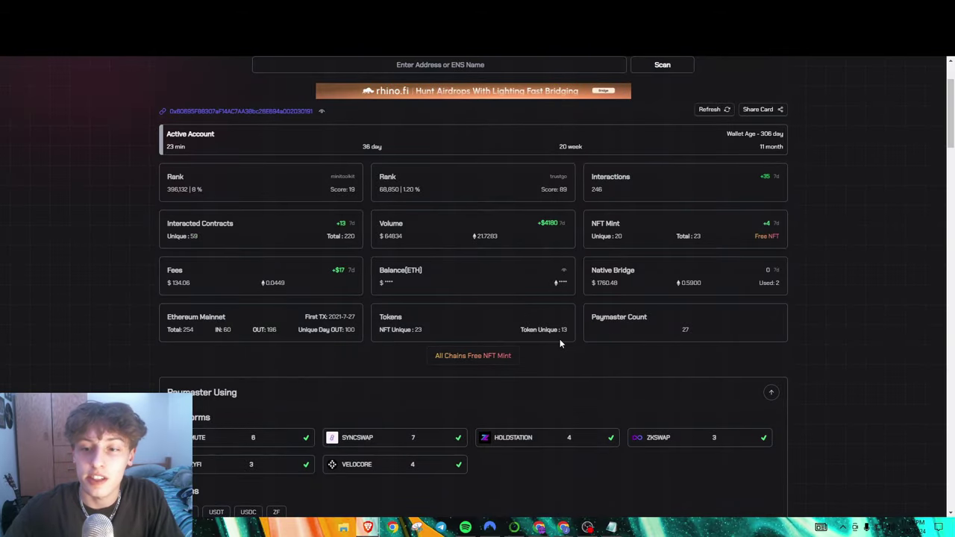
# - Review the platforms and tokens in the Paymaster Using section of the wallet's scan results
pyautogui.scroll(-5, 202, 170)
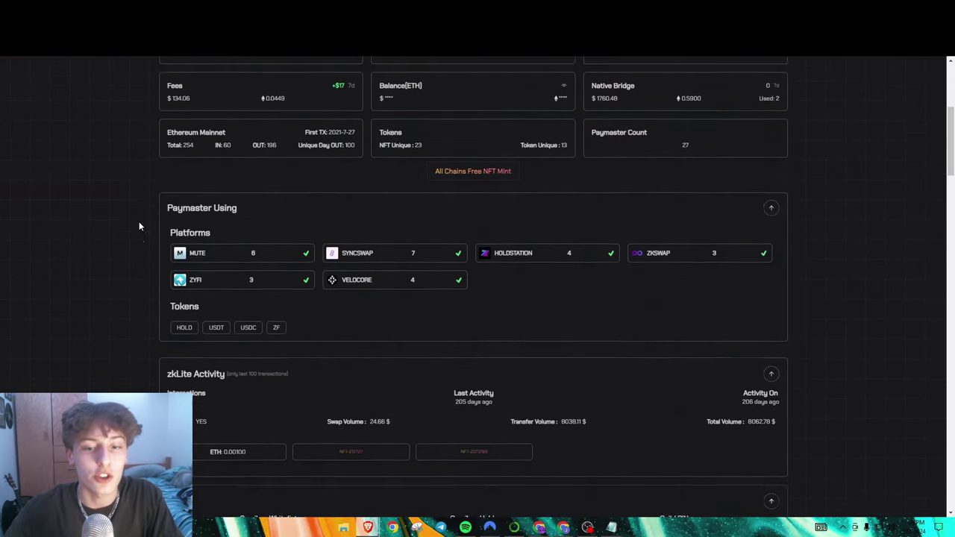
pyautogui.moveTo(183, 191); pyautogui.dragTo(239, 194)
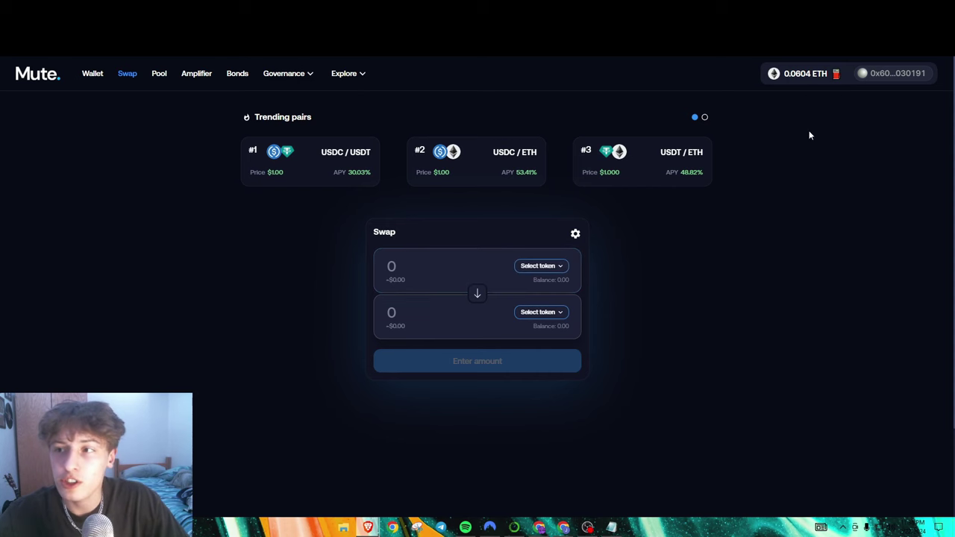
# - Examine the network fee tokens and their discounts in Mute's Paymaster list and close it
pyautogui.click(795, 77)
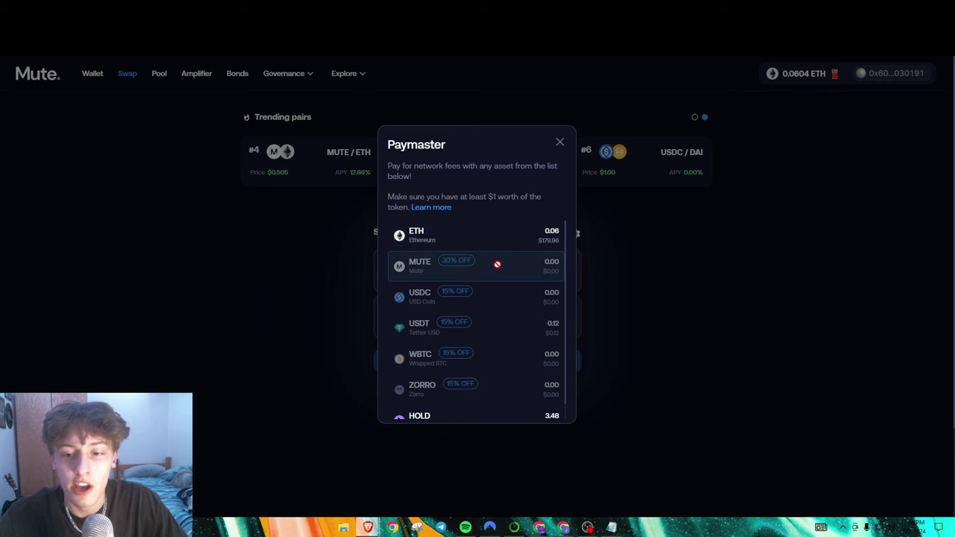
pyautogui.scroll(-1, 497, 272)
pyautogui.scroll(1, 495, 302)
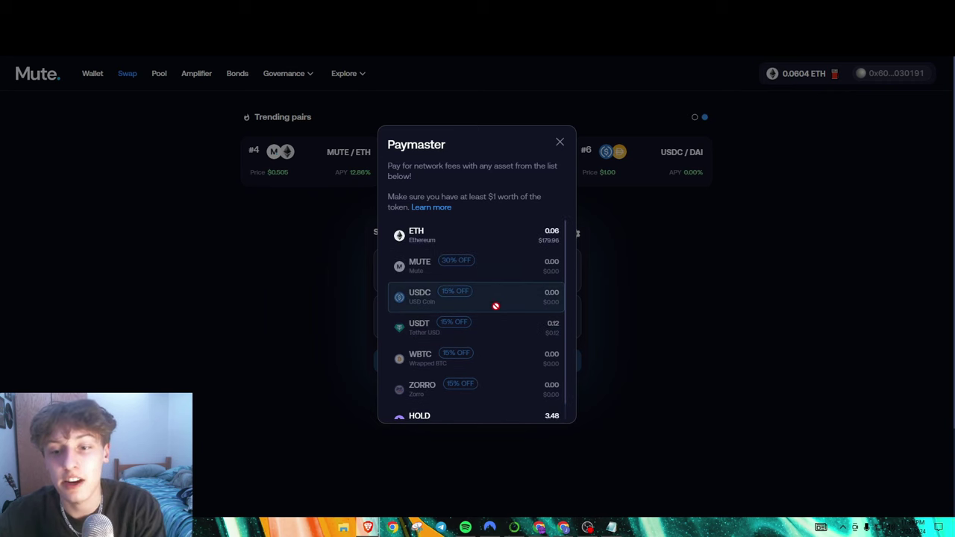
pyautogui.scroll(-1, 495, 306)
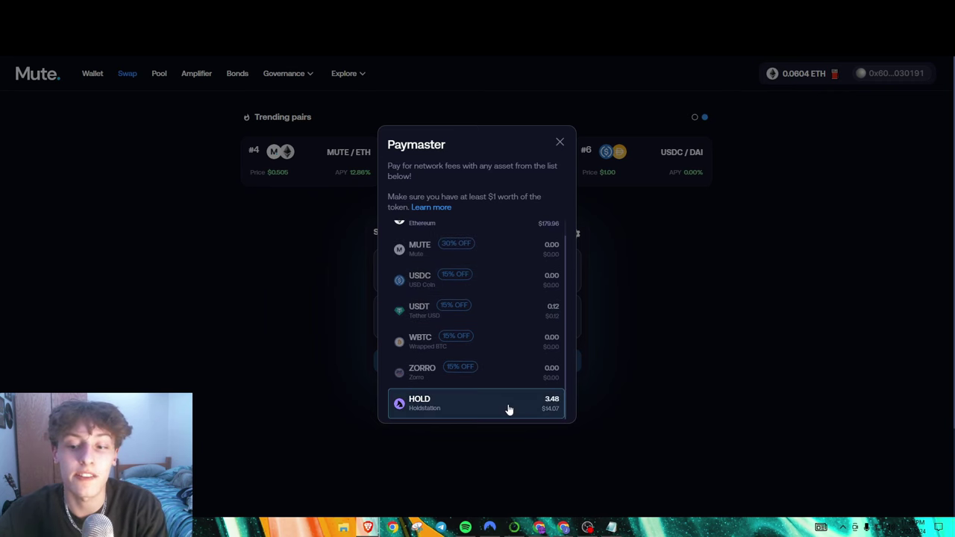
pyautogui.scroll(1, 499, 384)
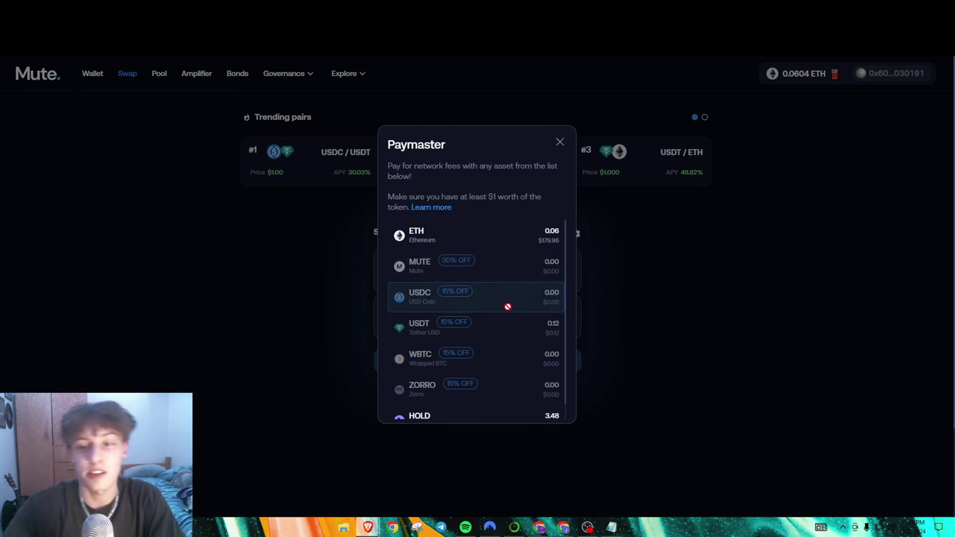
pyautogui.click(559, 141)
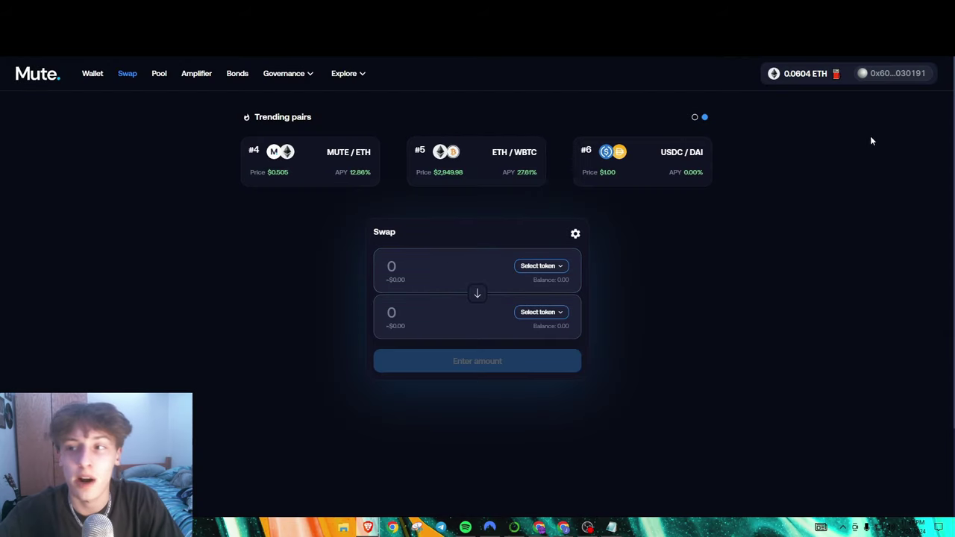
pyautogui.click(813, 78)
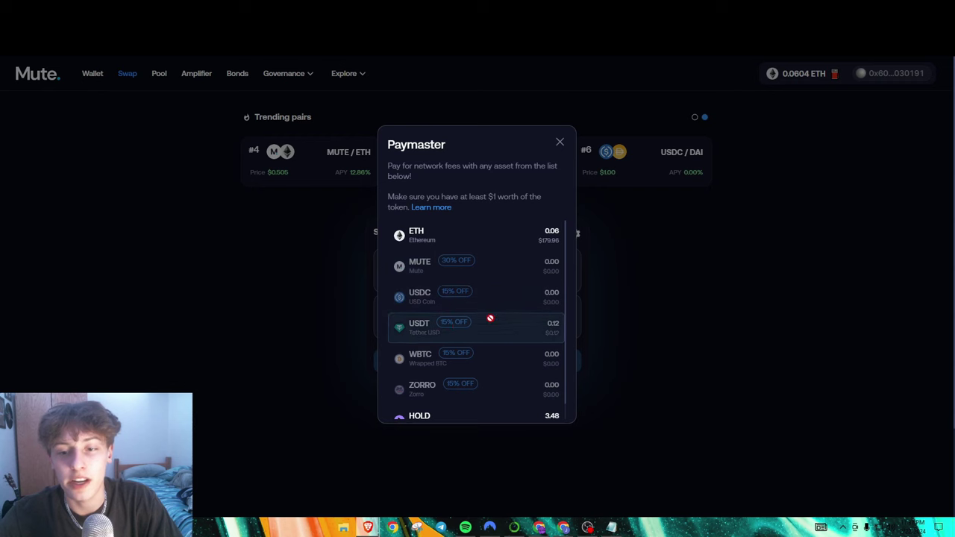
pyautogui.scroll(-1, 493, 313)
pyautogui.click(559, 142)
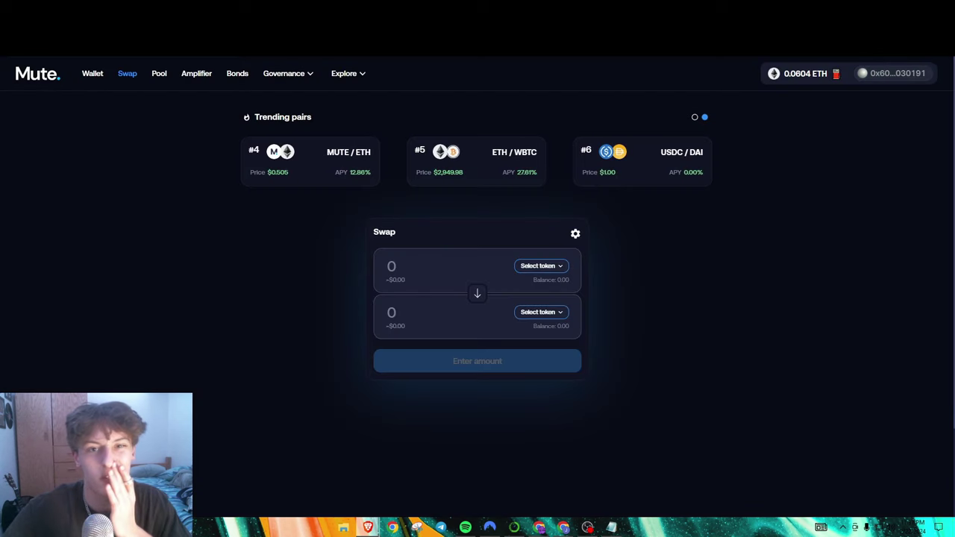
# - Switch to Zyfi's gasless swap page and choose Ethereum from the wallet tokens as the token to sell
pyautogui.hotkey('ctrl', 'Tab')
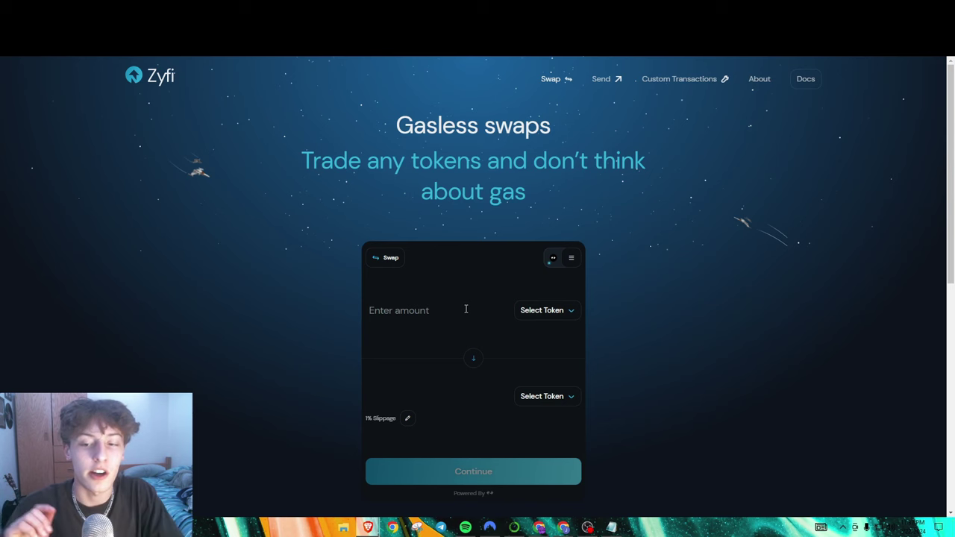
pyautogui.click(516, 312)
pyautogui.scroll(-2, 473, 332)
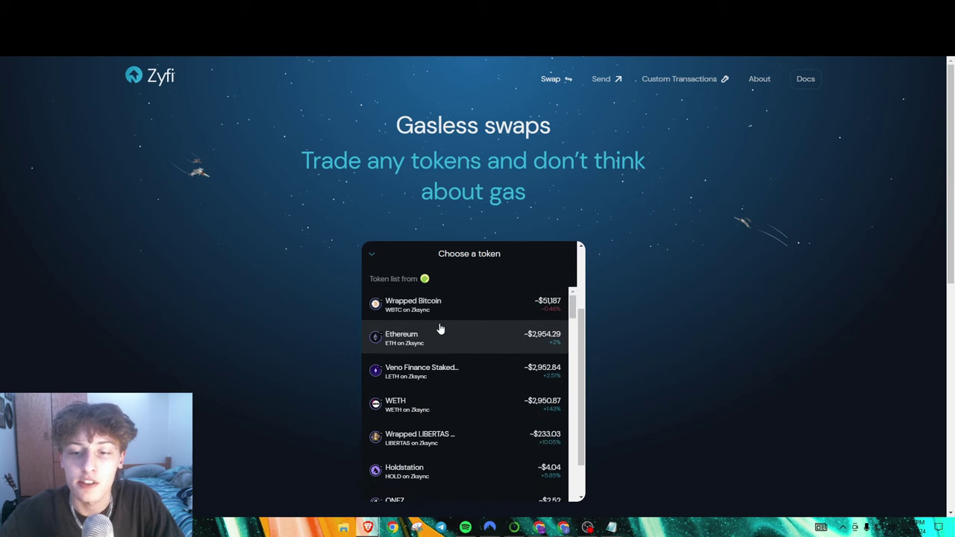
pyautogui.scroll(-3, 440, 326)
pyautogui.scroll(3, 448, 380)
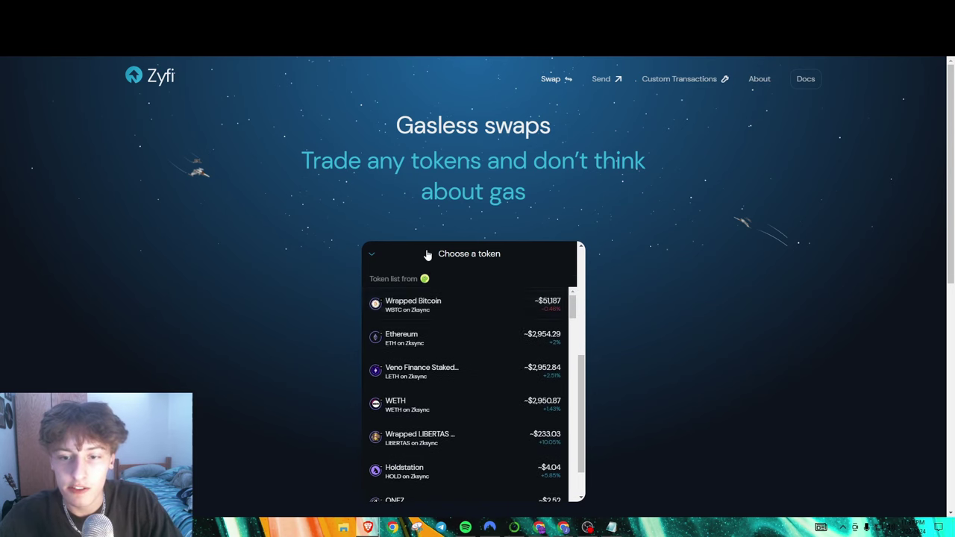
pyautogui.scroll(-1, 443, 309)
pyautogui.scroll(5, 487, 316)
pyautogui.scroll(-1, 511, 322)
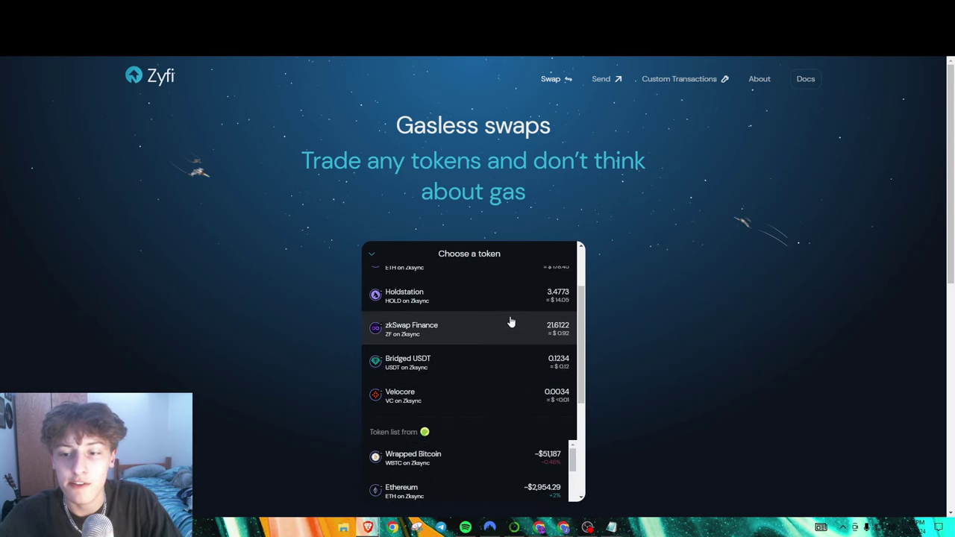
pyautogui.scroll(1, 511, 322)
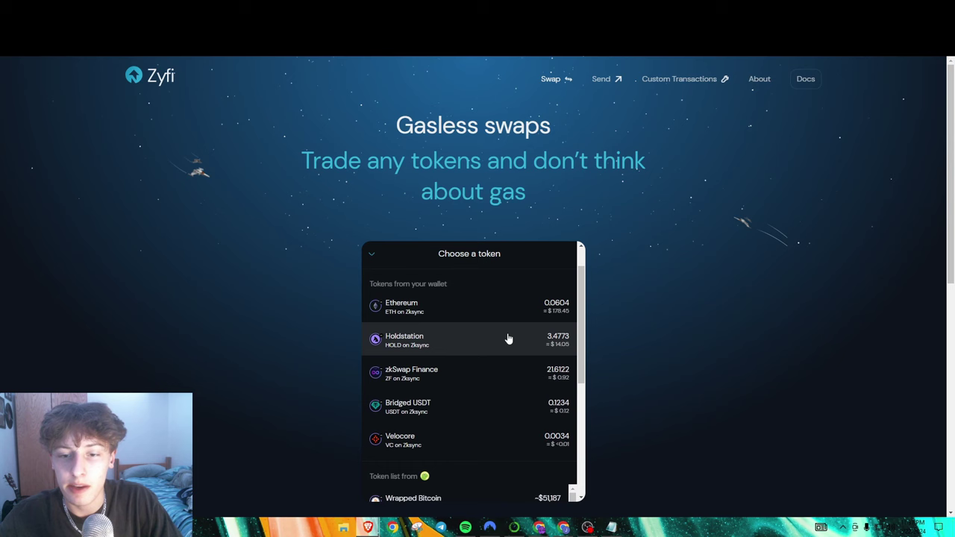
pyautogui.click(492, 412)
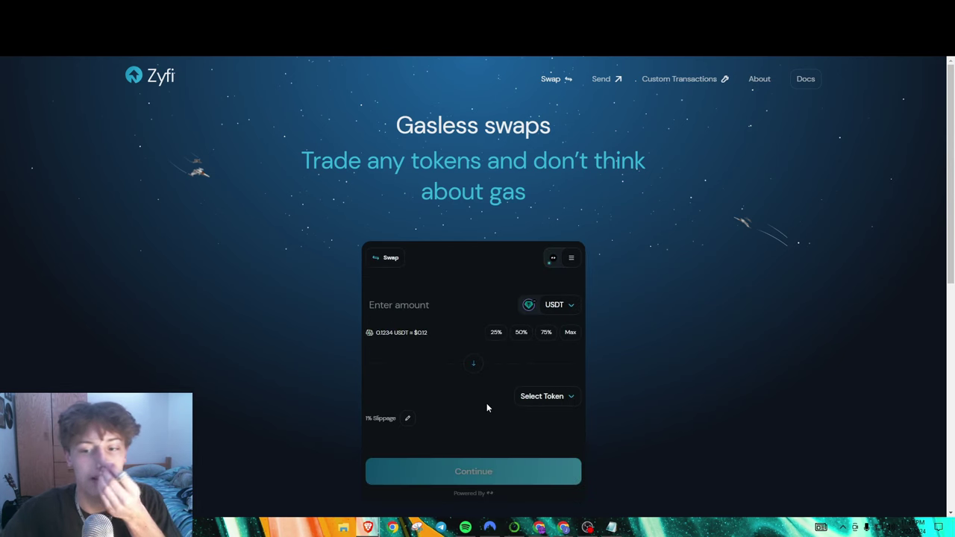
pyautogui.click(560, 305)
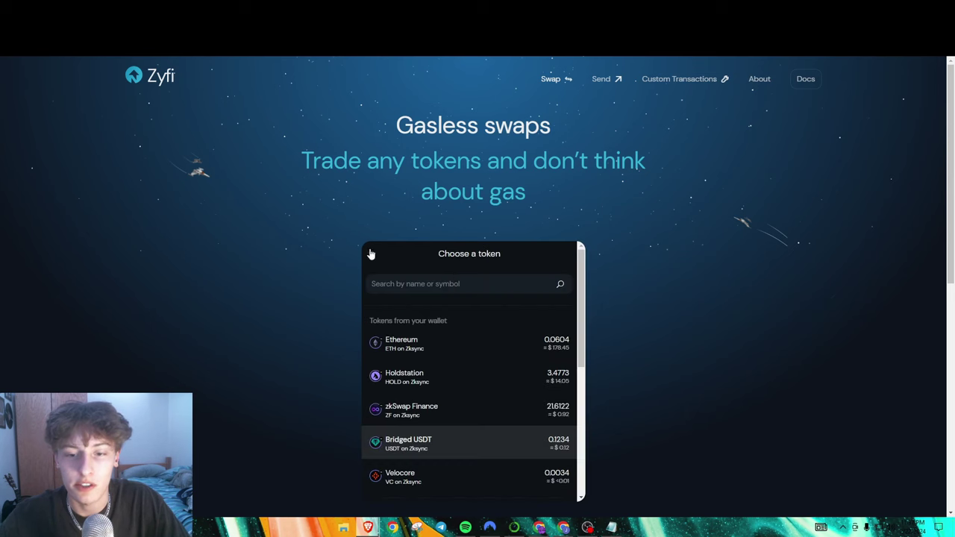
pyautogui.click(491, 347)
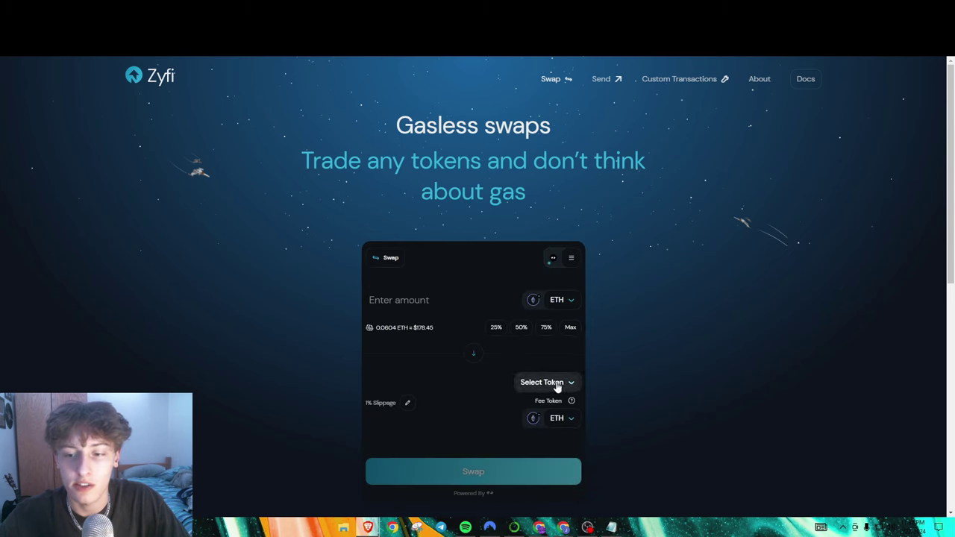
# - Choose Bridged USDT as the token to receive and set the amount to 50% of the ETH balance
pyautogui.click(557, 385)
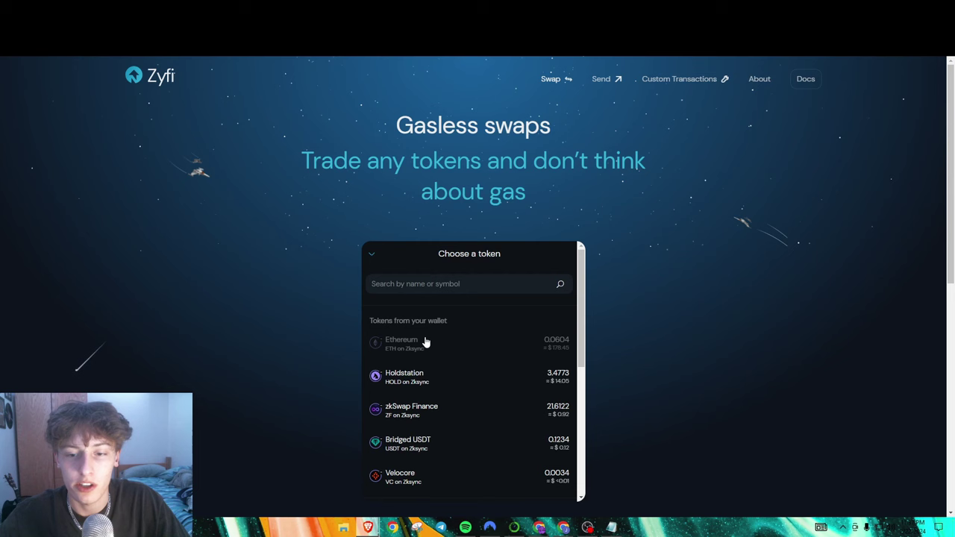
pyautogui.scroll(-1, 465, 403)
pyautogui.click(464, 396)
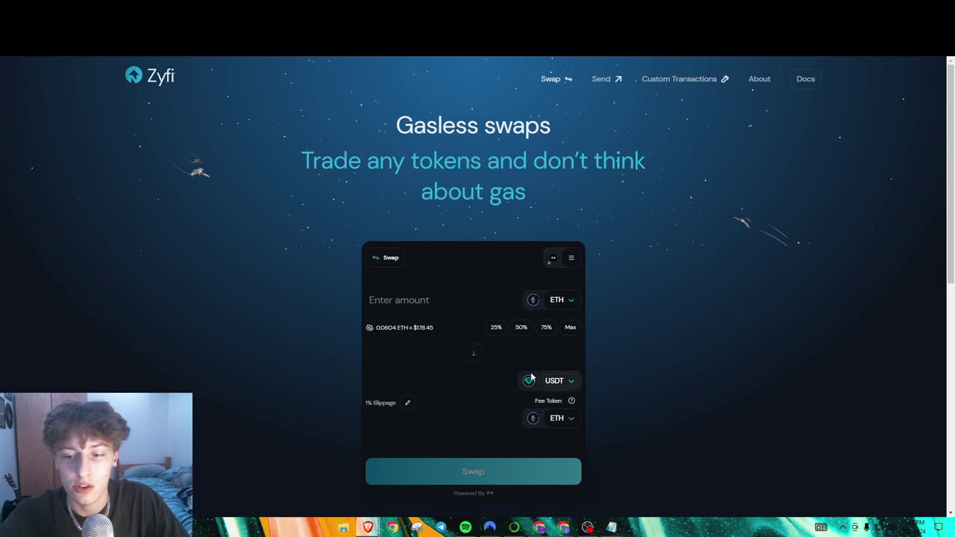
pyautogui.click(521, 328)
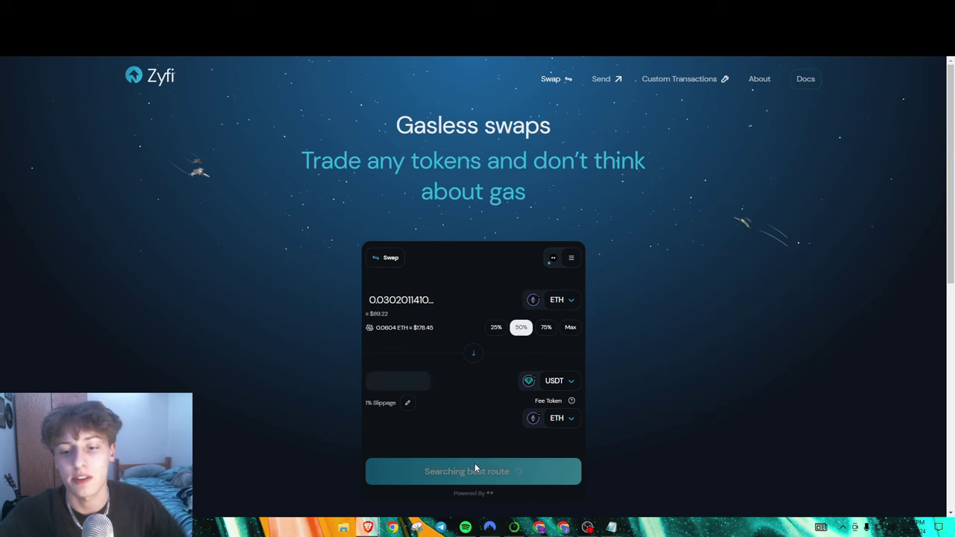
# - Examine the fee token choices and the quoted fees for the ETH to USDT swap on Zyfi
pyautogui.click(559, 419)
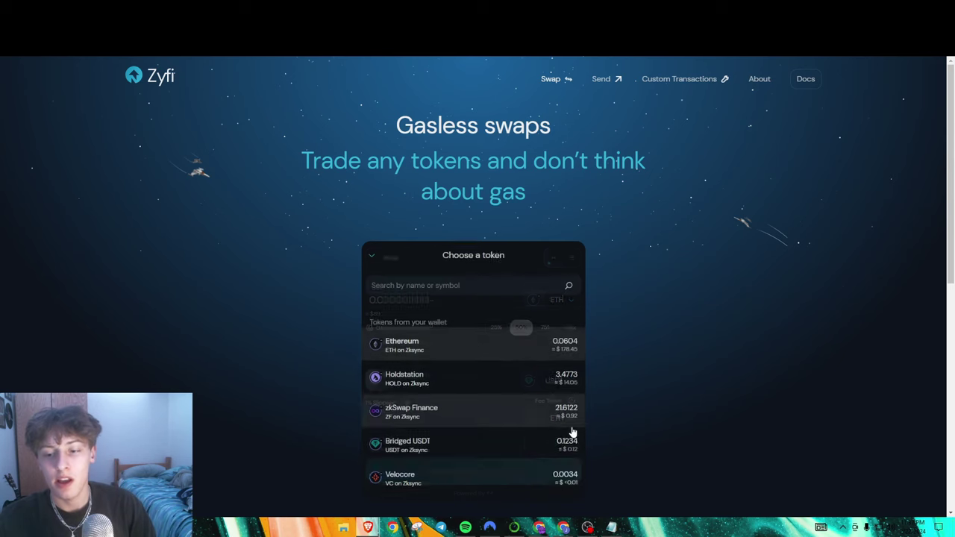
pyautogui.click(375, 256)
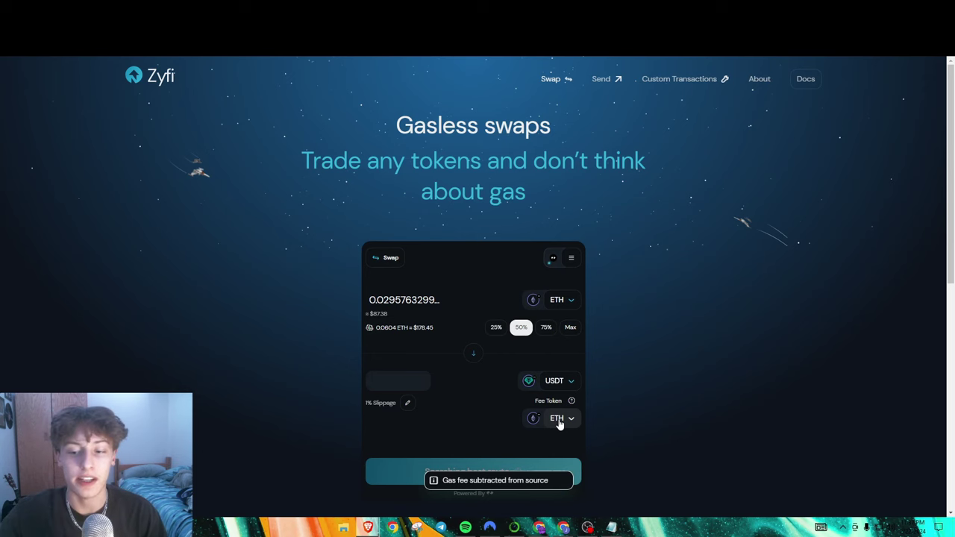
pyautogui.scroll(-1, 560, 423)
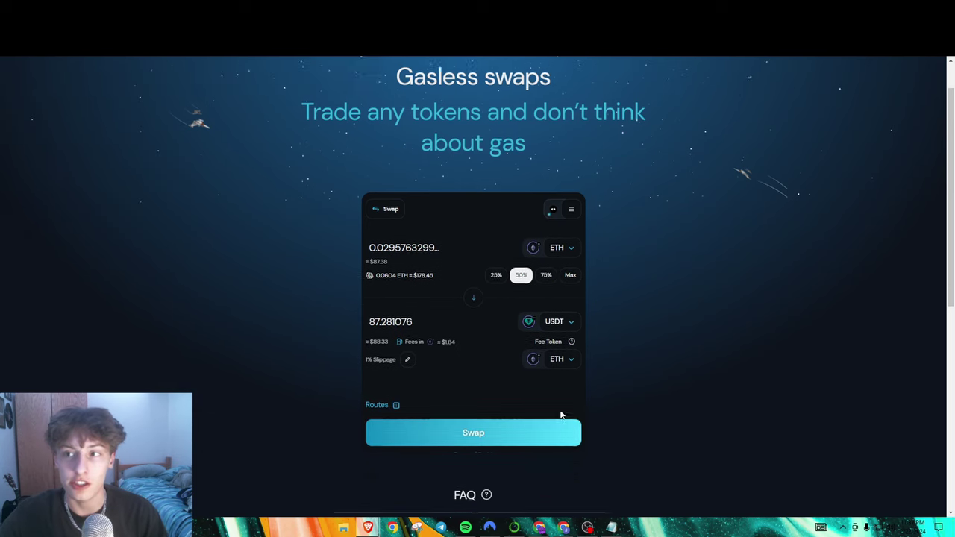
pyautogui.scroll(1, 617, 388)
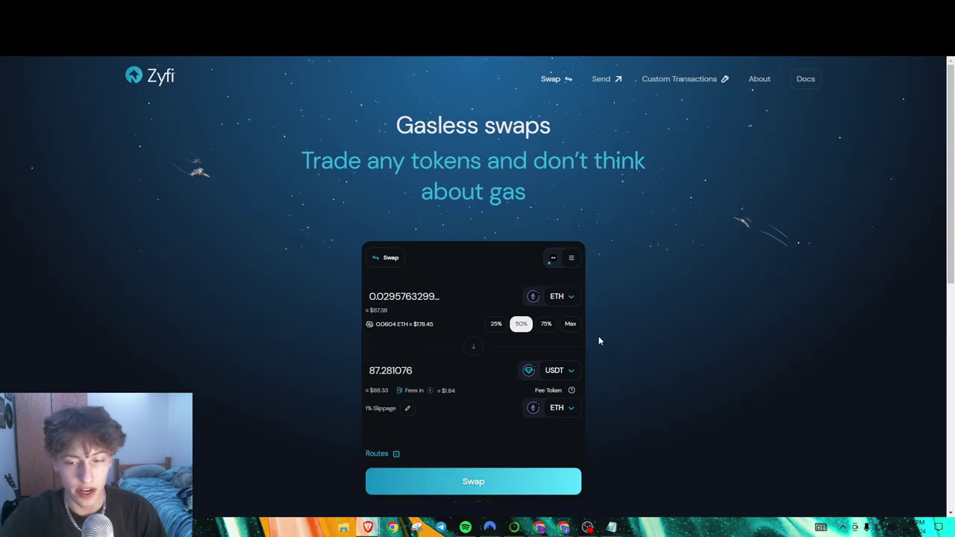
pyautogui.scroll(-2, 599, 341)
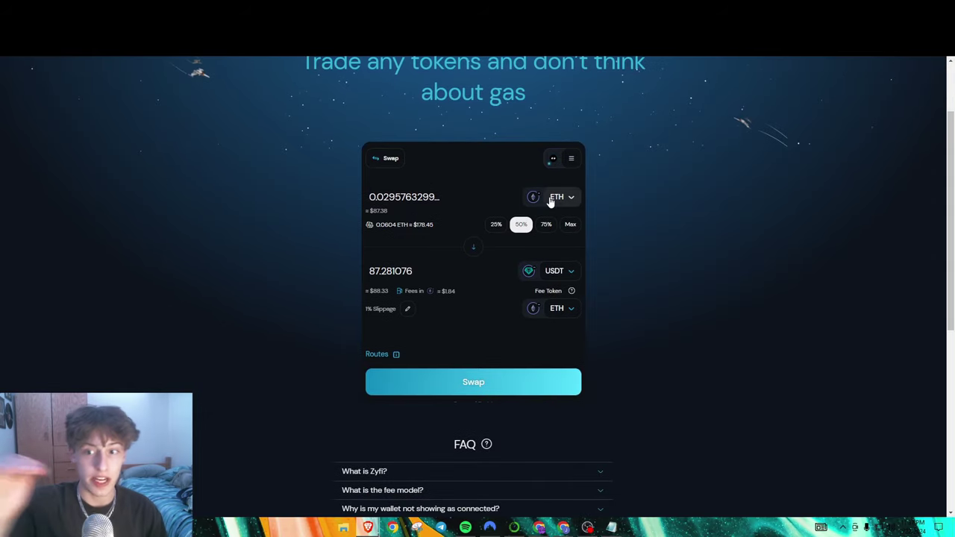
# - Pay the network fee in Holdstation (HOLD), then submit and sign the ETH to USDT swap on Zyfi
pyautogui.click(560, 309)
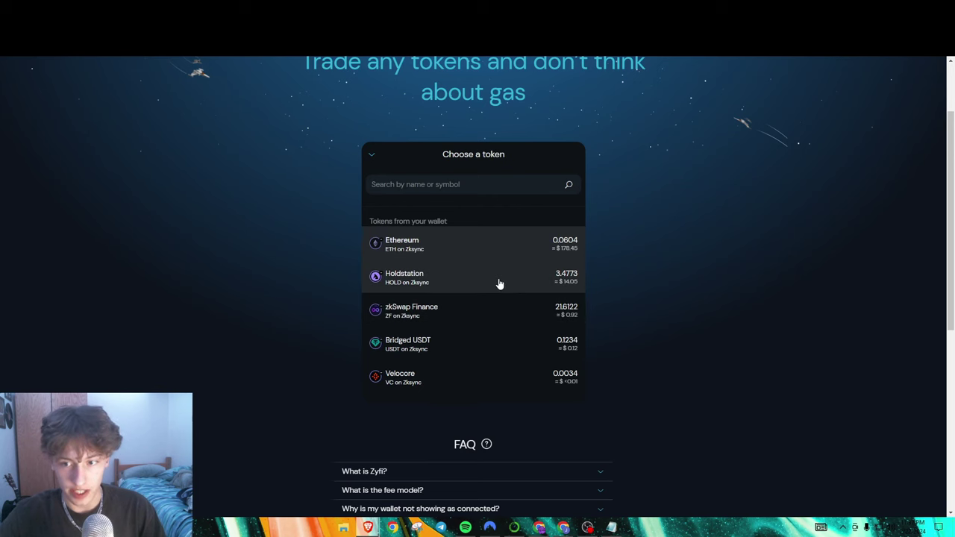
pyautogui.click(495, 284)
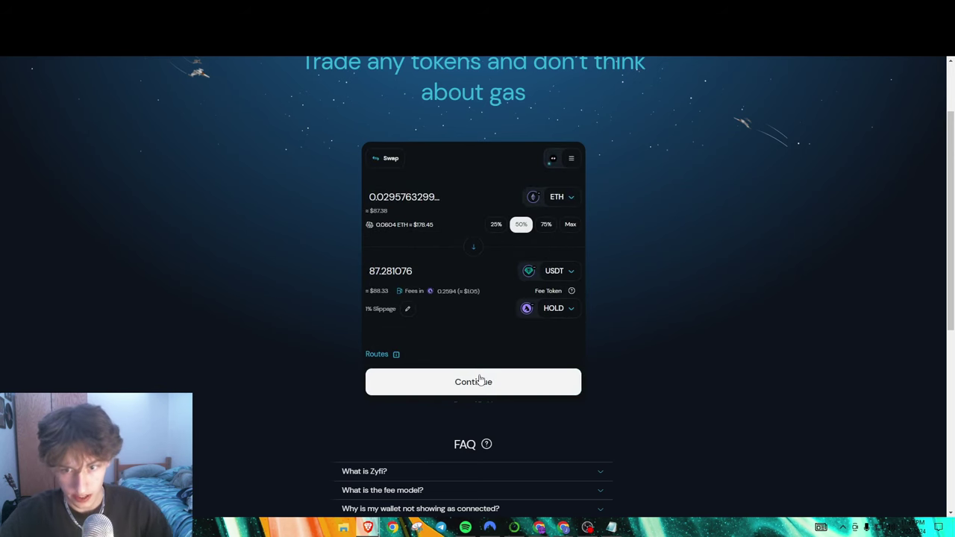
pyautogui.click(480, 379)
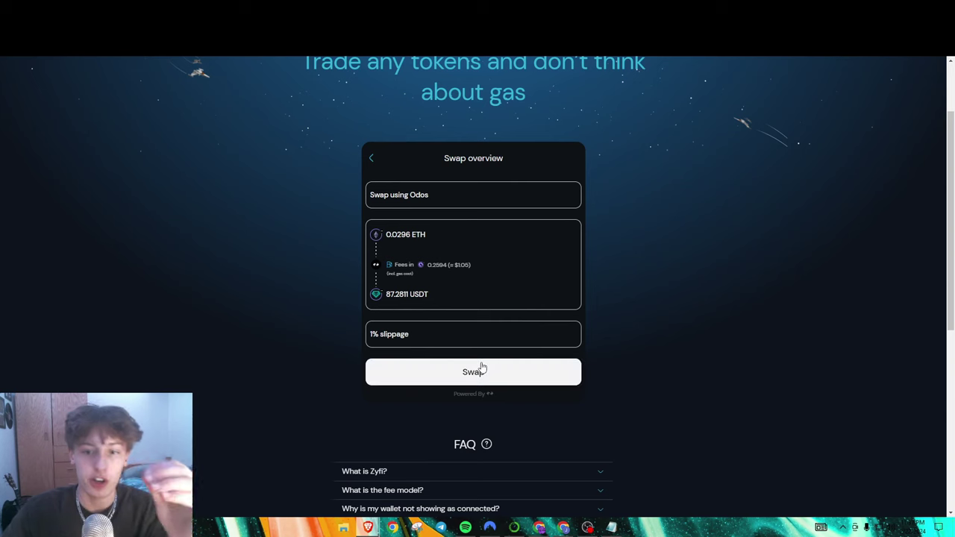
pyautogui.click(481, 370)
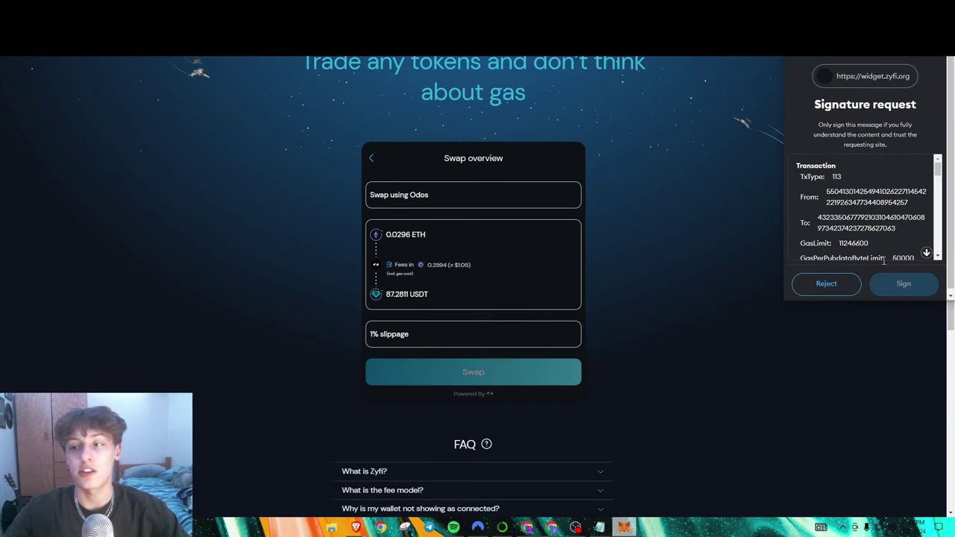
pyautogui.scroll(-10, 896, 223)
pyautogui.click(892, 275)
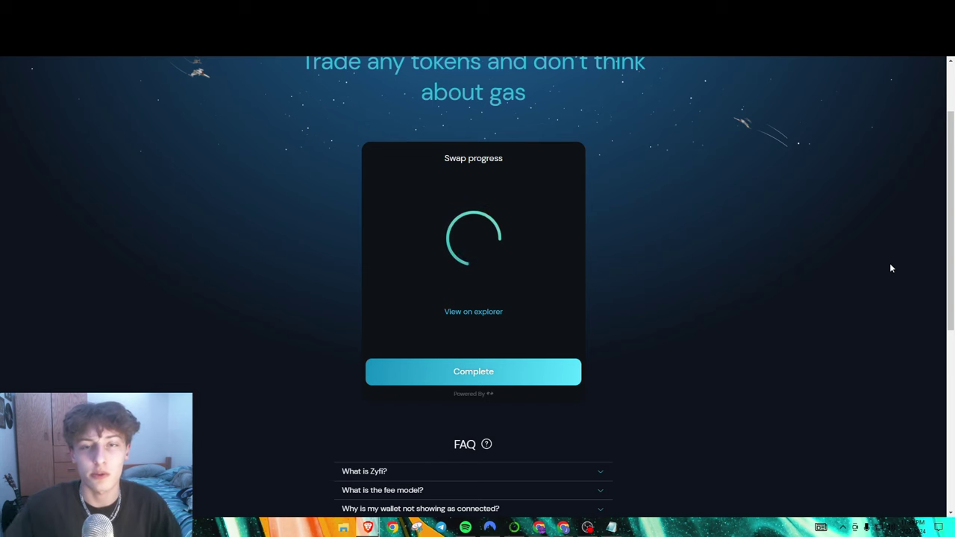
pyautogui.click(550, 373)
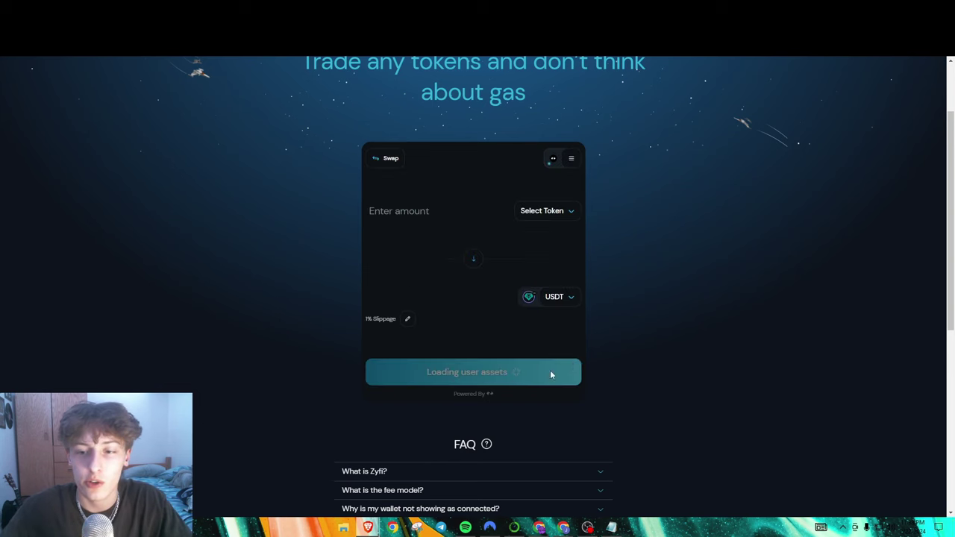
# - Reverse the swap direction to sell the maximum USDT balance for Ethereum and check the fee quoted in USDT
pyautogui.click(472, 263)
pyautogui.click(569, 233)
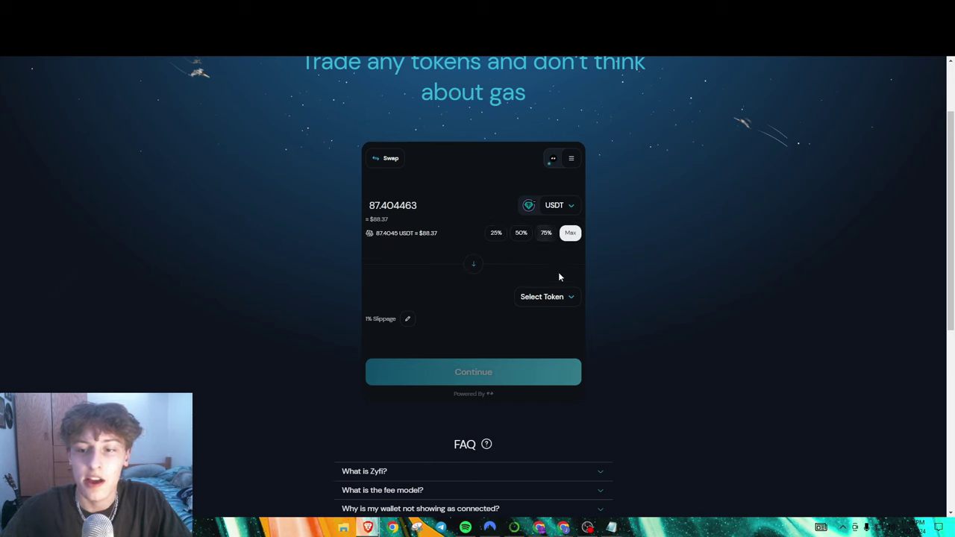
pyautogui.click(526, 296)
pyautogui.click(458, 250)
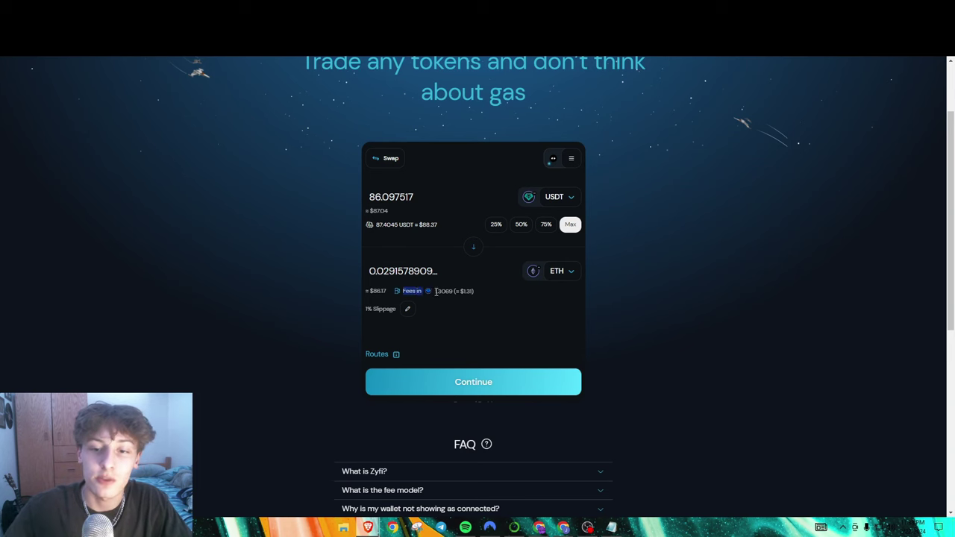
pyautogui.moveTo(436, 291); pyautogui.dragTo(464, 290)
# - Unlock USDT for the swap and sign the approval request in the wallet
pyautogui.click(486, 373)
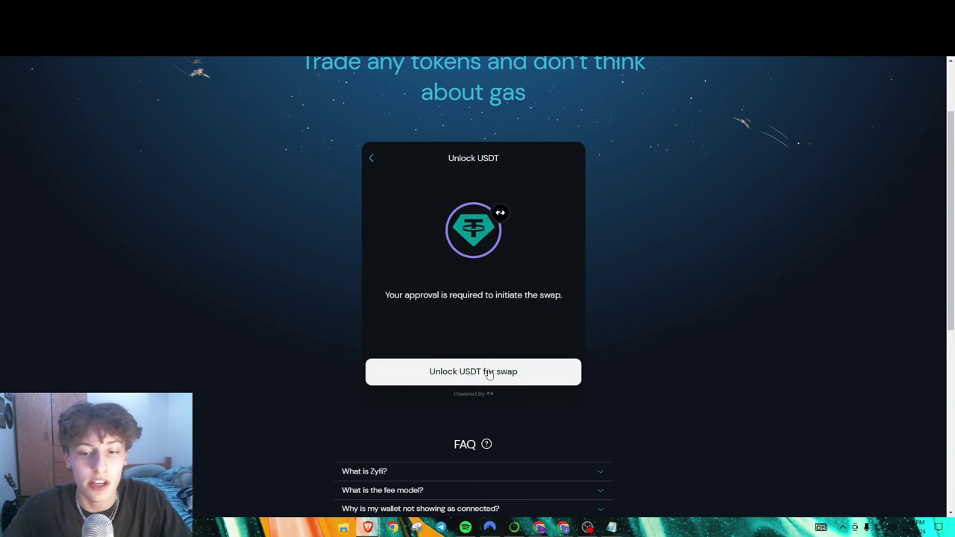
pyautogui.click(503, 369)
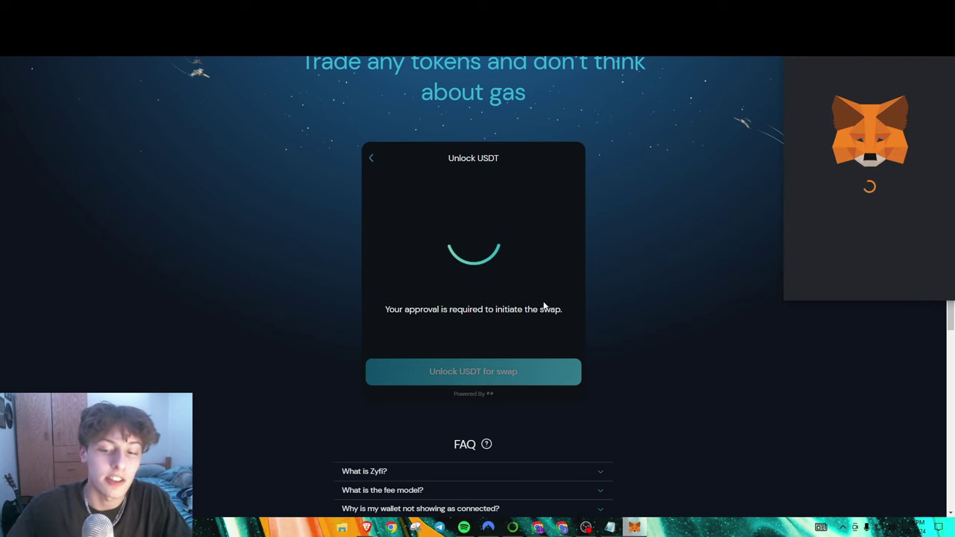
pyautogui.scroll(-5, 877, 238)
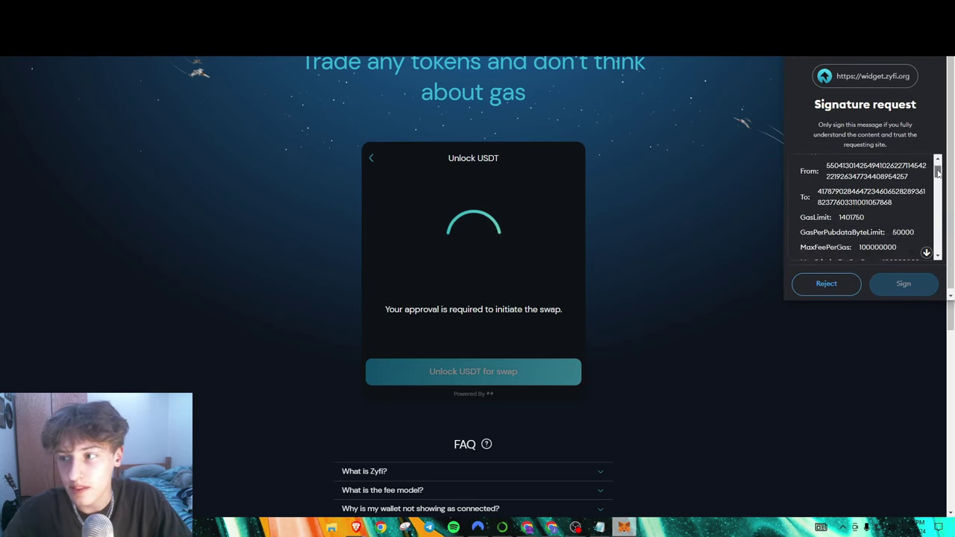
pyautogui.click(904, 282)
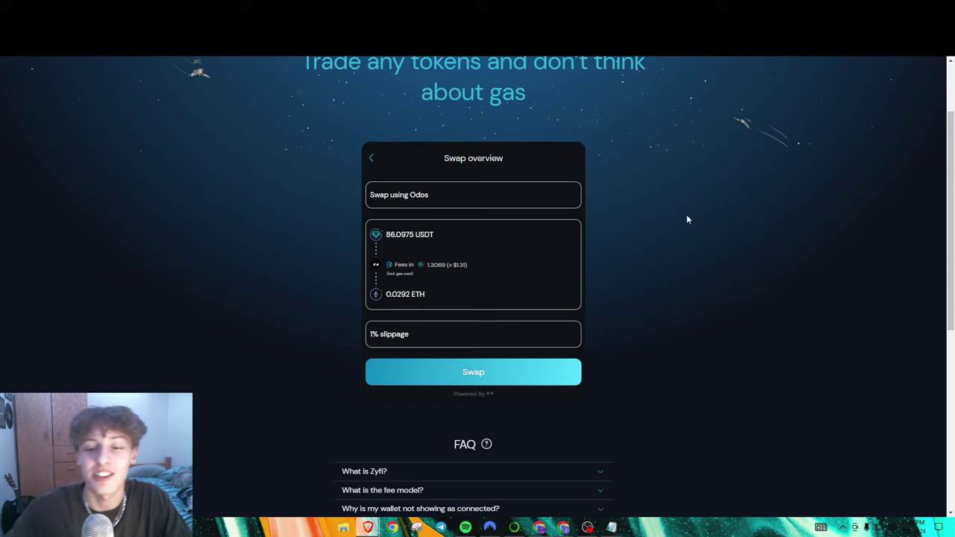
# - Submit the USDT to ETH swap from the overview and sign the transaction in the wallet
pyautogui.click(537, 365)
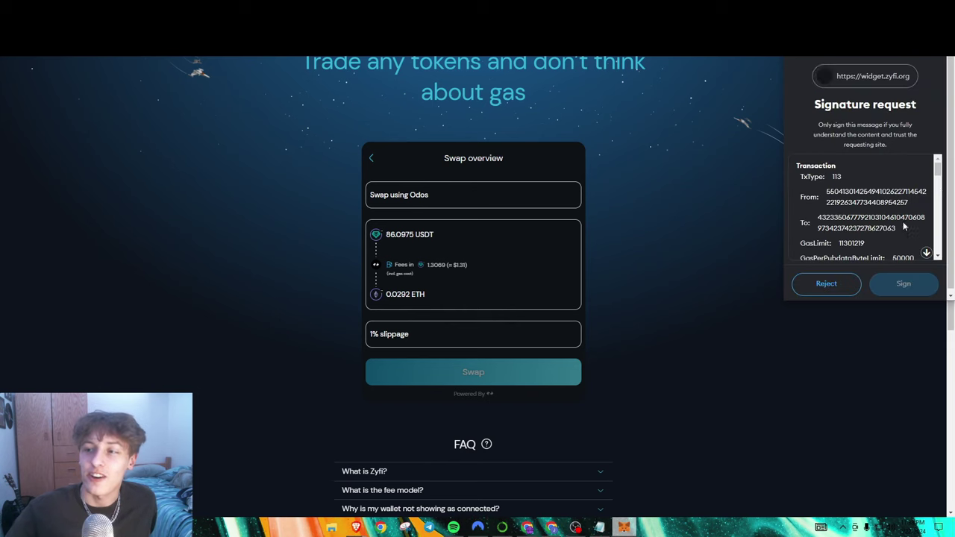
pyautogui.moveTo(939, 170); pyautogui.dragTo(940, 253)
pyautogui.click(903, 284)
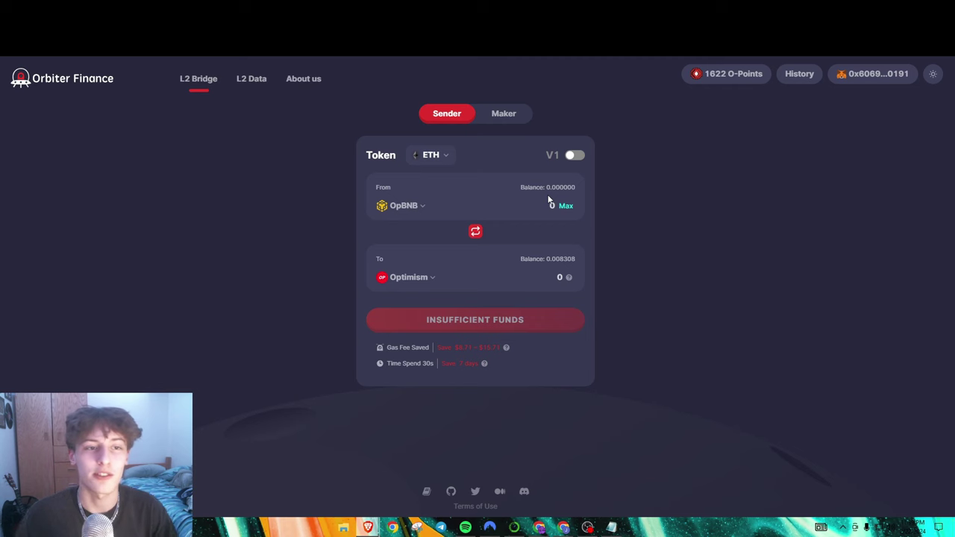
# - Switch to Orbiter Finance and choose zkSync Era as the source chain for bridging ETH
pyautogui.click(417, 212)
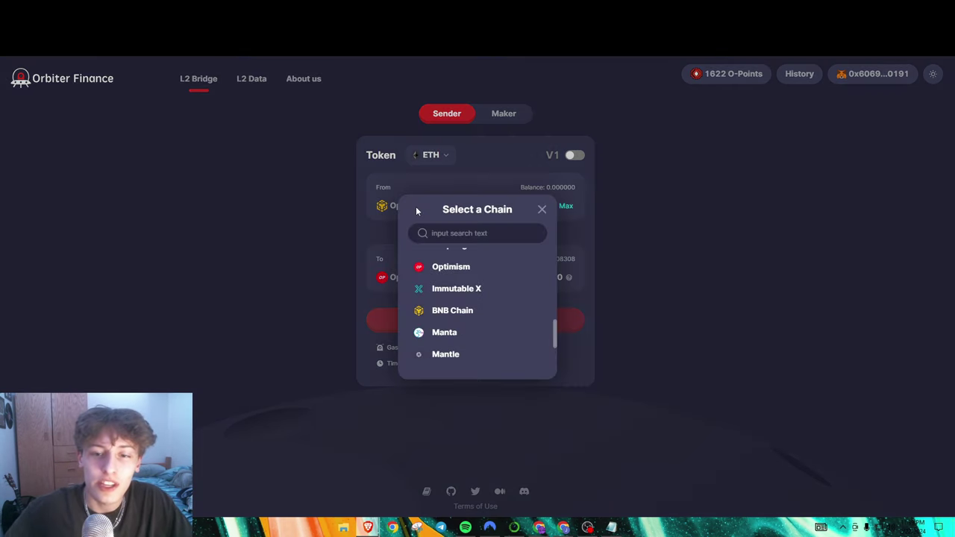
pyautogui.scroll(2, 472, 302)
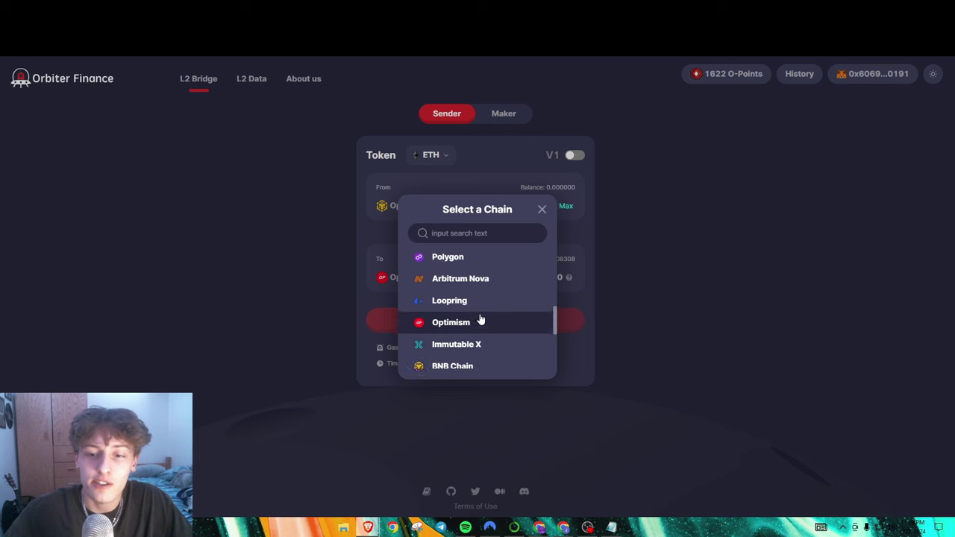
pyautogui.scroll(2, 479, 318)
pyautogui.scroll(-4, 481, 320)
pyautogui.scroll(-1, 481, 320)
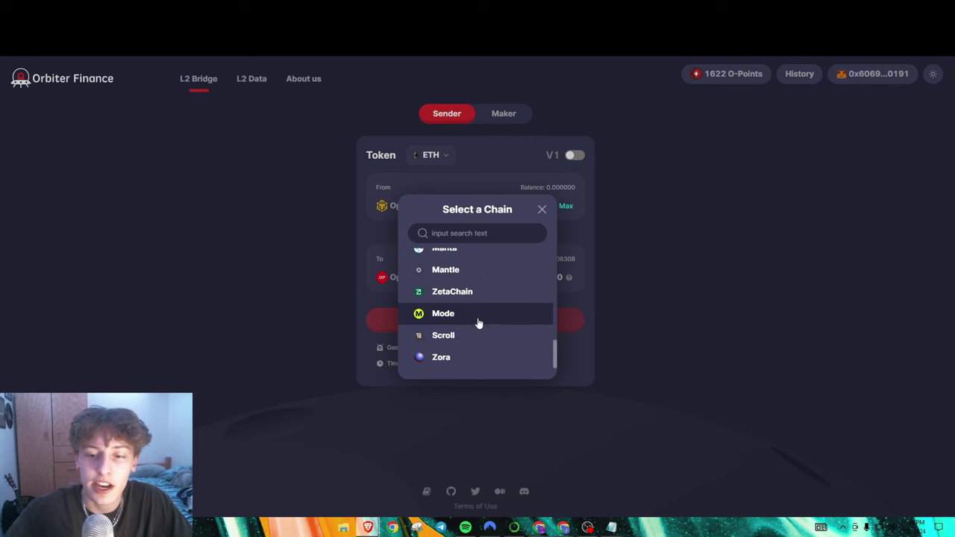
pyautogui.scroll(4, 479, 323)
pyautogui.scroll(1, 478, 322)
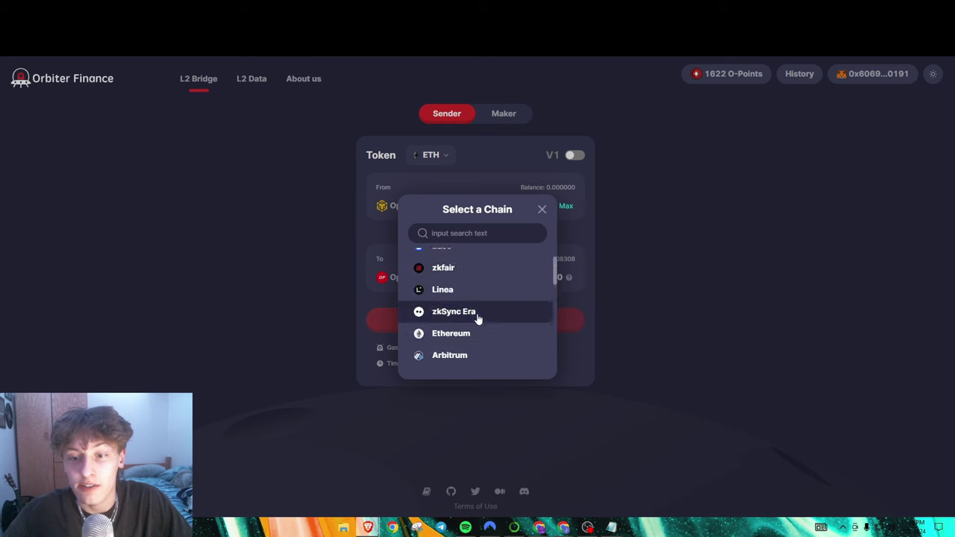
pyautogui.scroll(-1, 479, 322)
pyautogui.scroll(1, 478, 322)
pyautogui.click(478, 319)
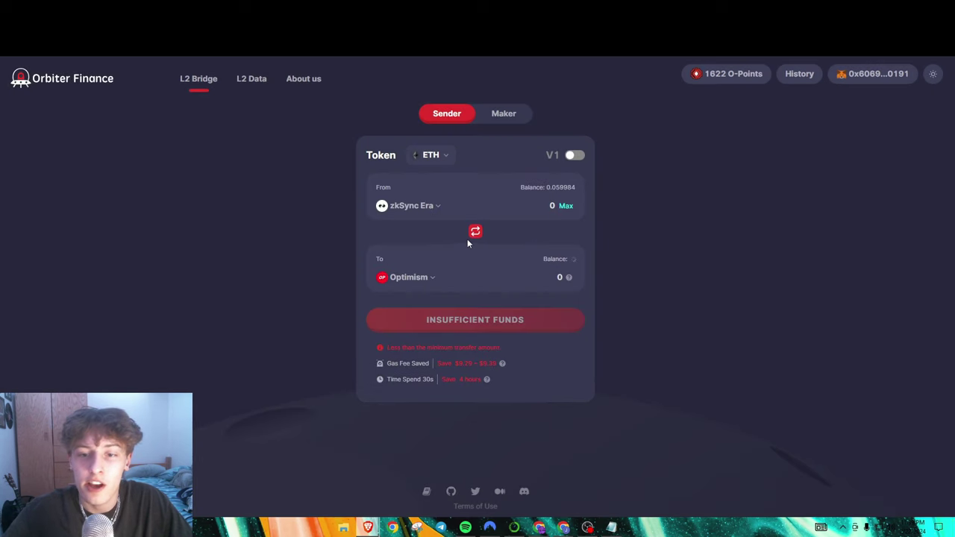
# - Choose Linea as the destination chain and set the bridge amount to 0.01 ETH
pyautogui.click(421, 282)
pyautogui.click(469, 301)
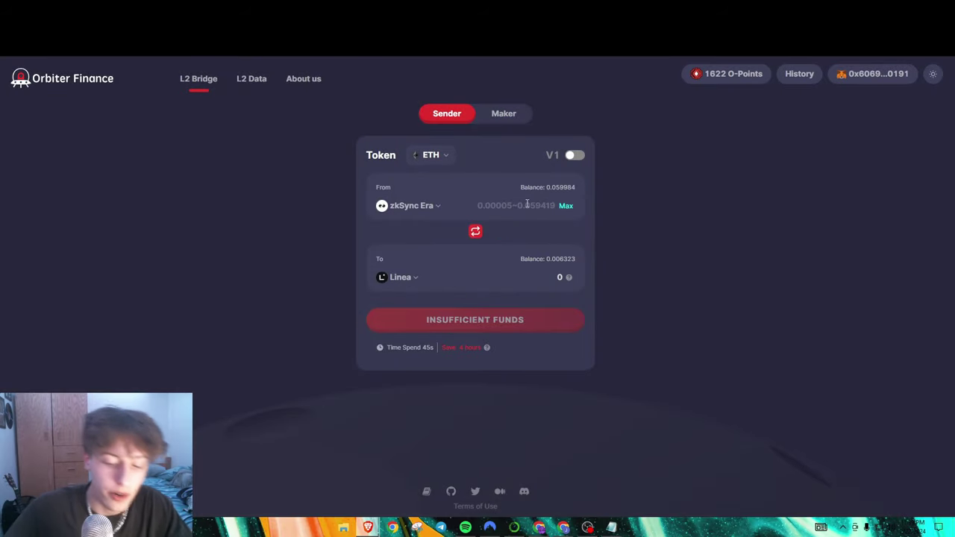
pyautogui.write('0.01')
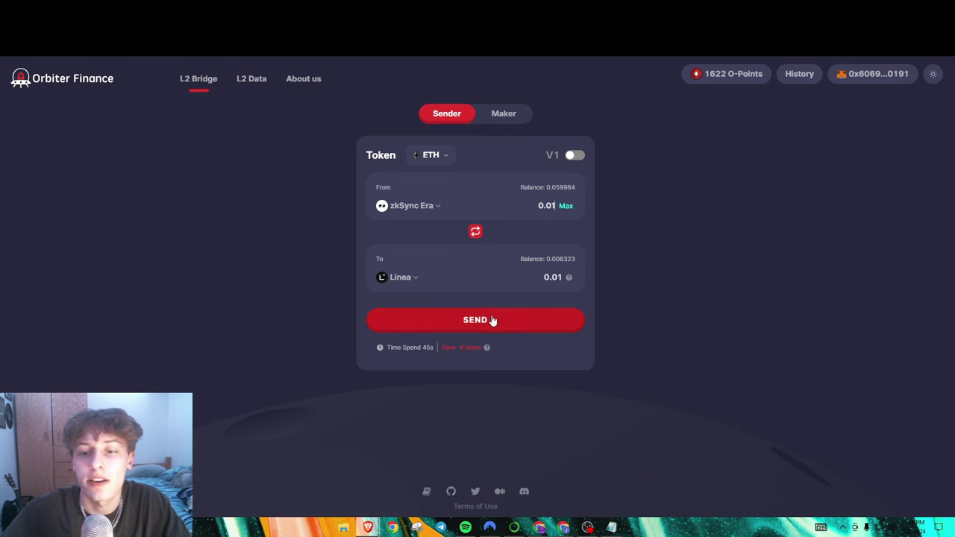
# - Proceed to the bridge confirmation and select USDT as the gas token
pyautogui.click(485, 321)
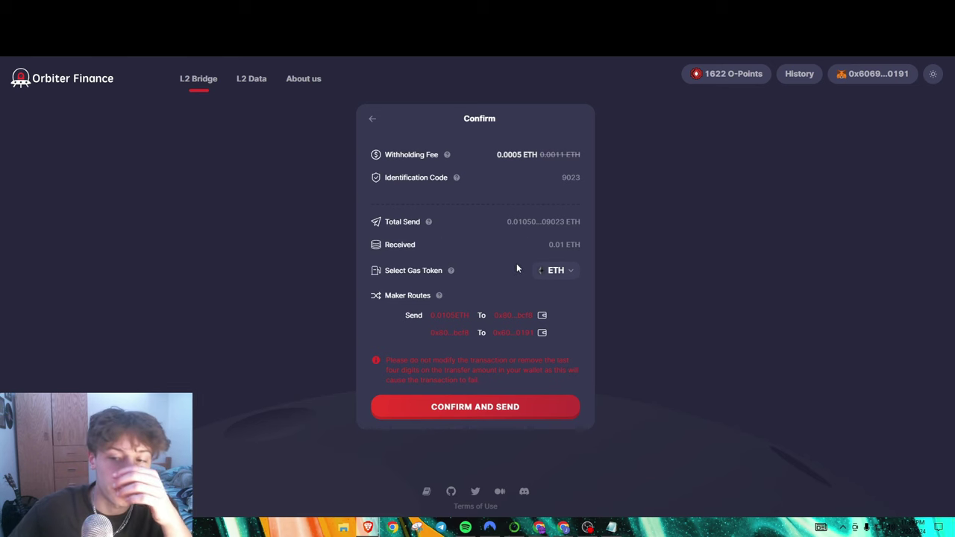
pyautogui.click(563, 273)
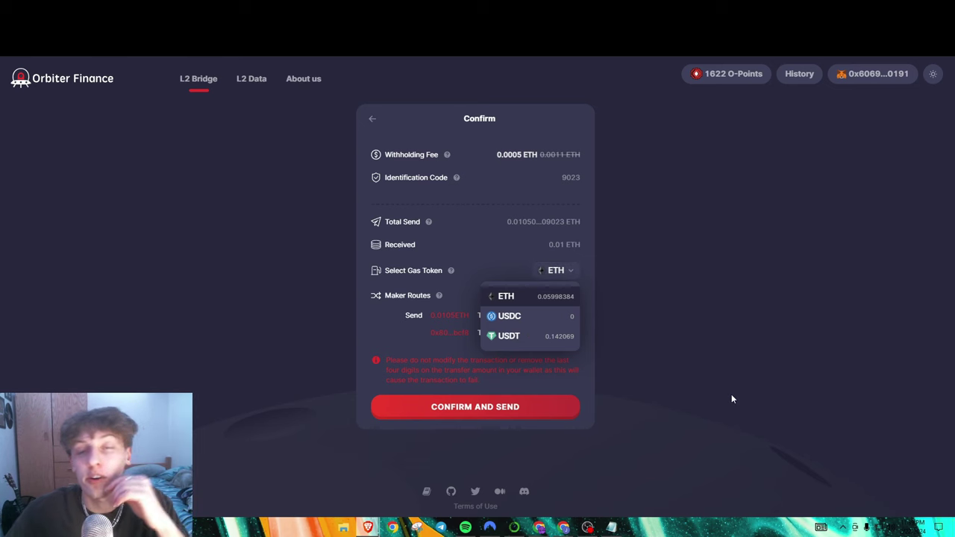
pyautogui.click(542, 334)
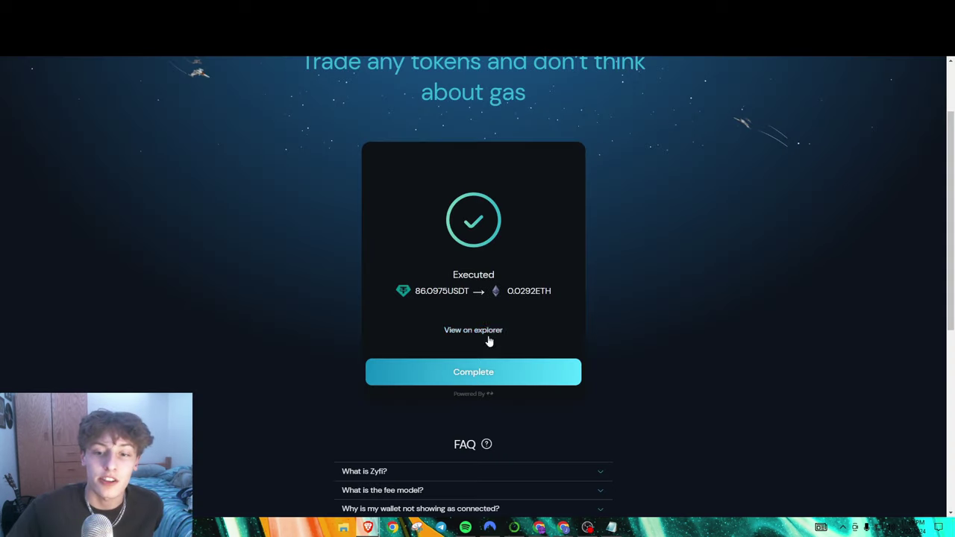
# - Close the executed swap on Zyfi, then switch to Holdstation DeFutures and connect the wallet
pyautogui.click(489, 370)
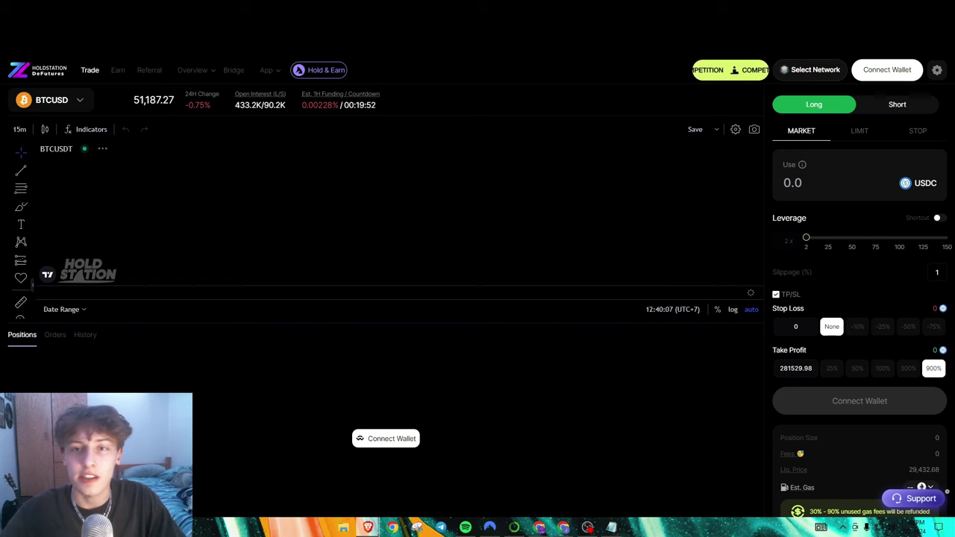
pyautogui.click(886, 72)
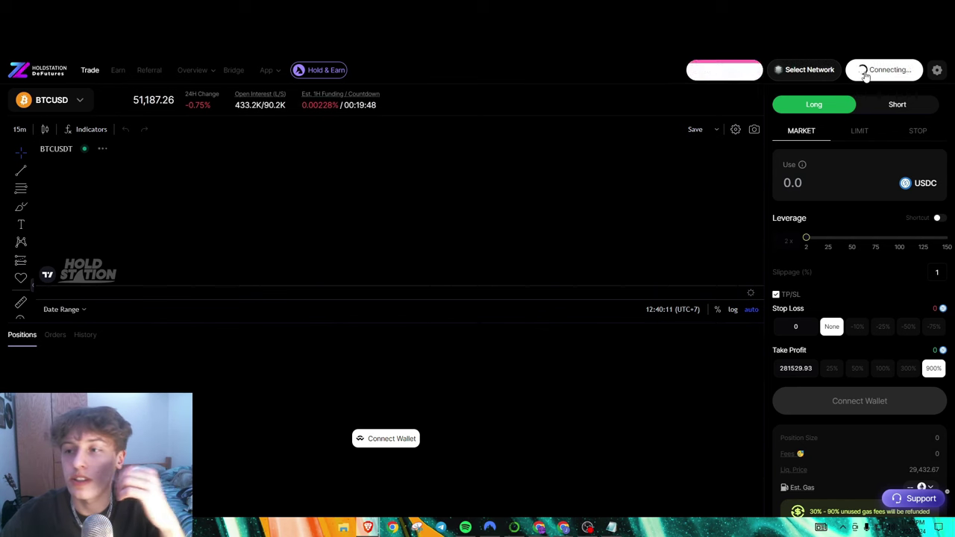
pyautogui.click(415, 416)
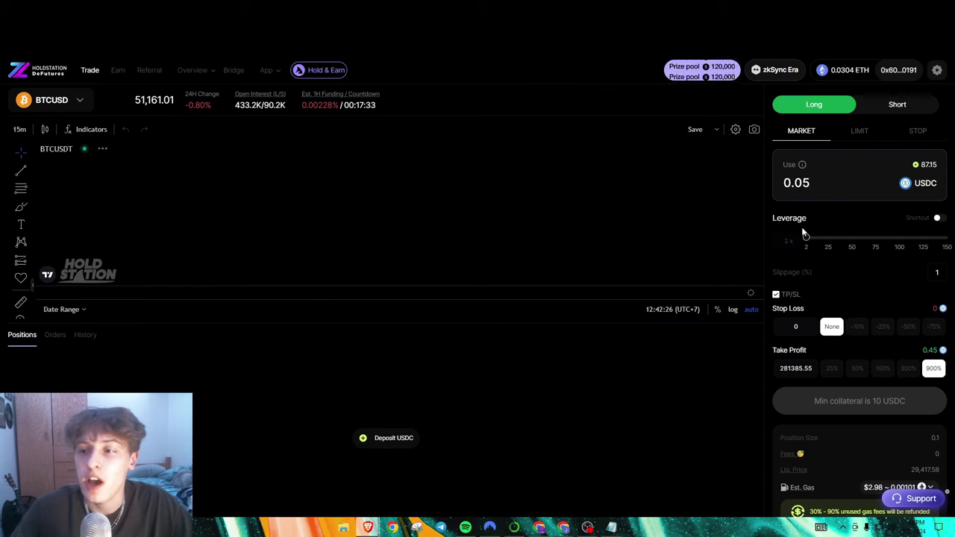
# - Set the BTCUSD market long's collateral to 50 USDC and its leverage to 34x
pyautogui.moveTo(805, 234); pyautogui.dragTo(842, 238)
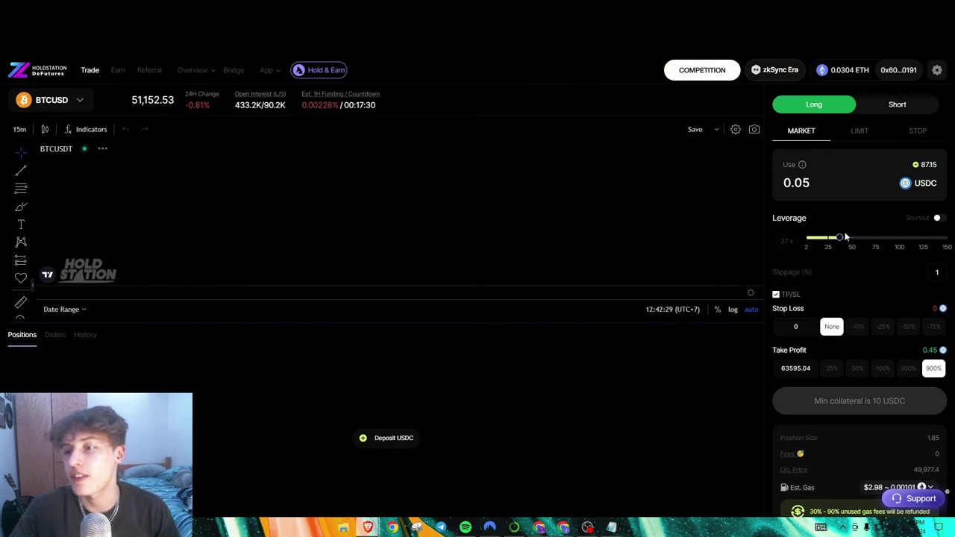
pyautogui.click(815, 185)
pyautogui.press('BackSpace')
pyautogui.press('BackSpace')
pyautogui.press('BackSpace')
pyautogui.press('BackSpace')
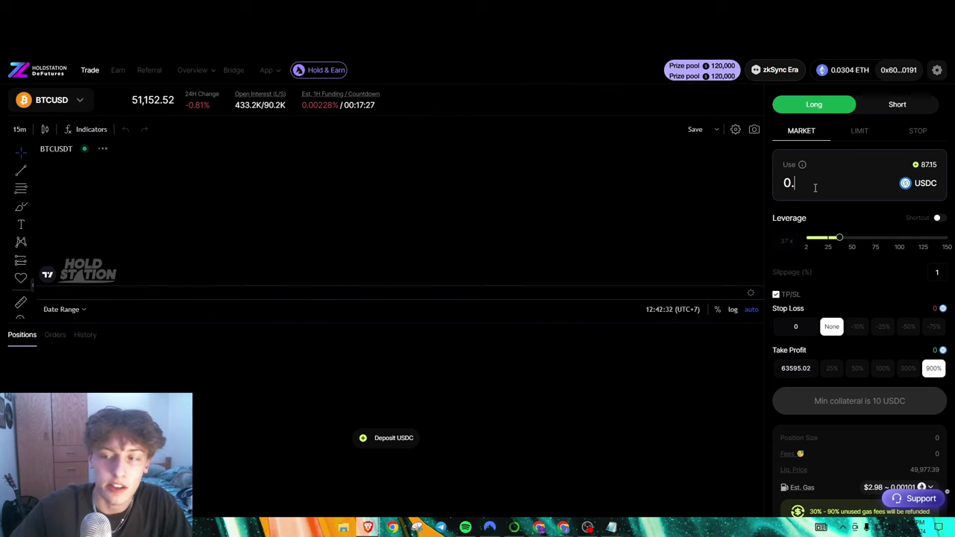
pyautogui.write('50')
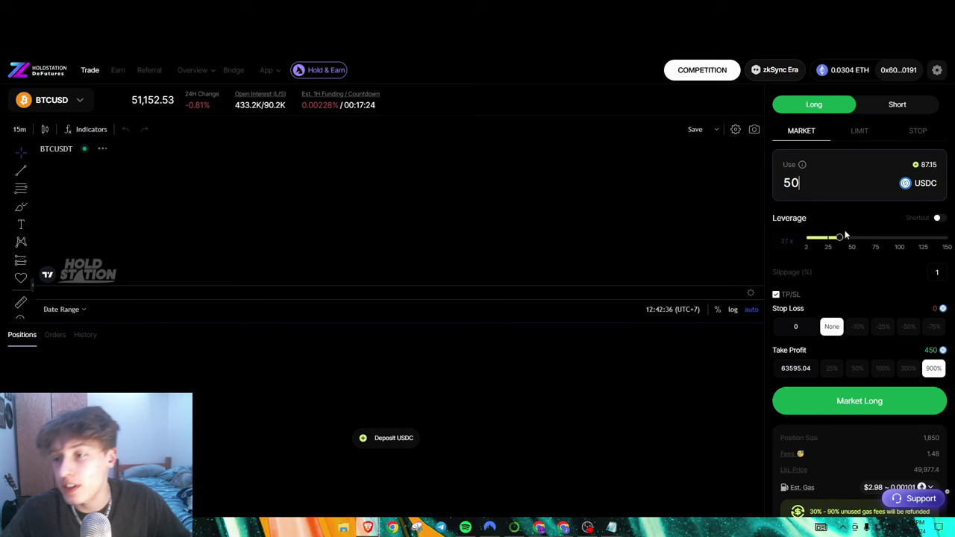
pyautogui.moveTo(840, 237); pyautogui.dragTo(836, 237)
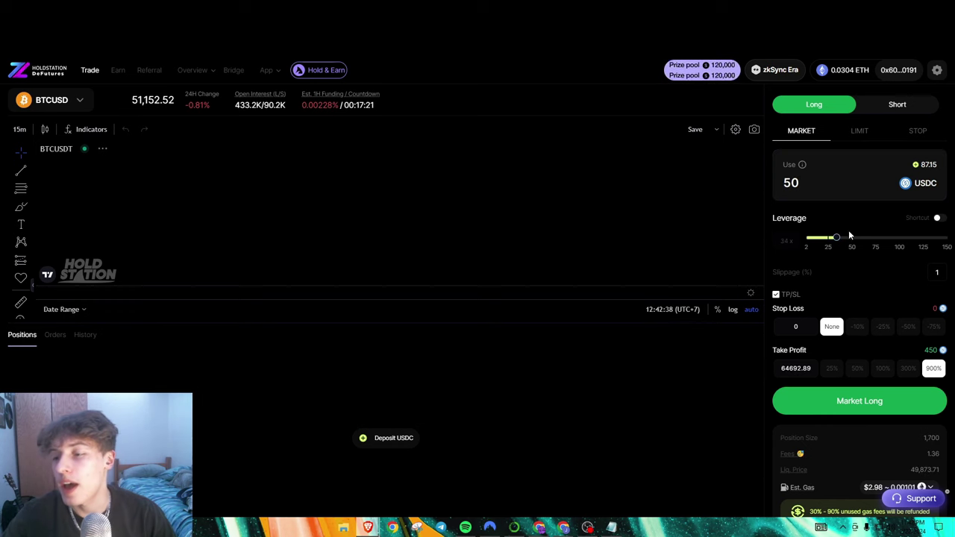
# - Select HOLD from the discounted tokens to pay the estimated gas for the BTCUSD long
pyautogui.scroll(-1, 854, 228)
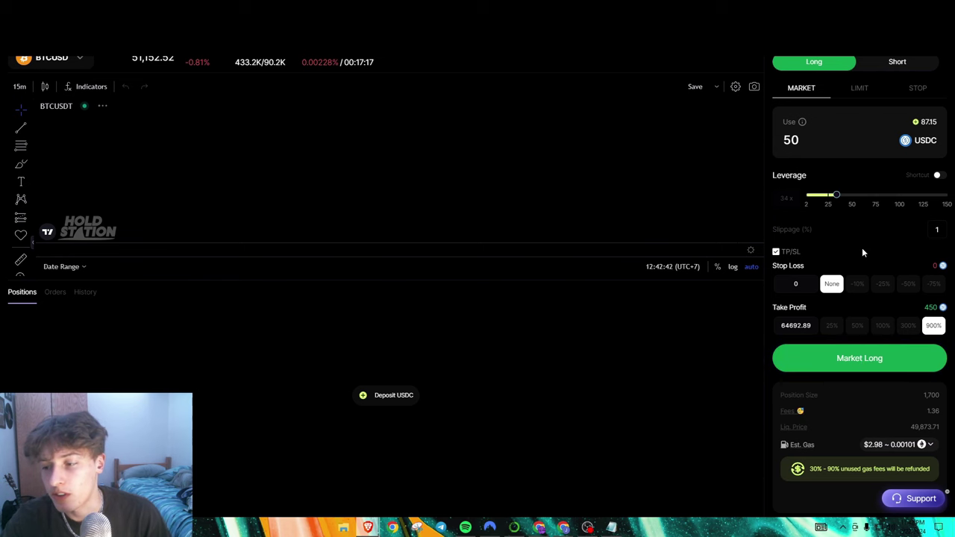
pyautogui.click(923, 446)
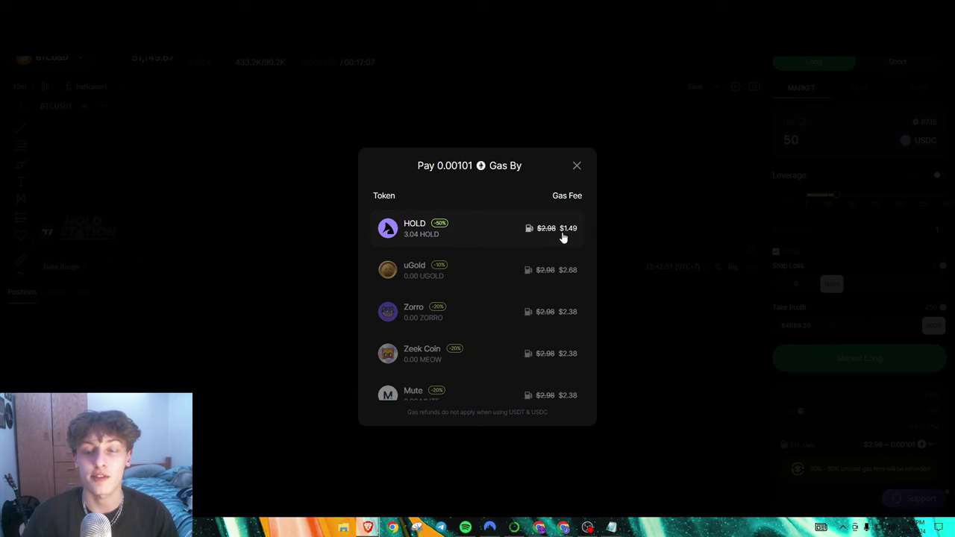
pyautogui.click(497, 233)
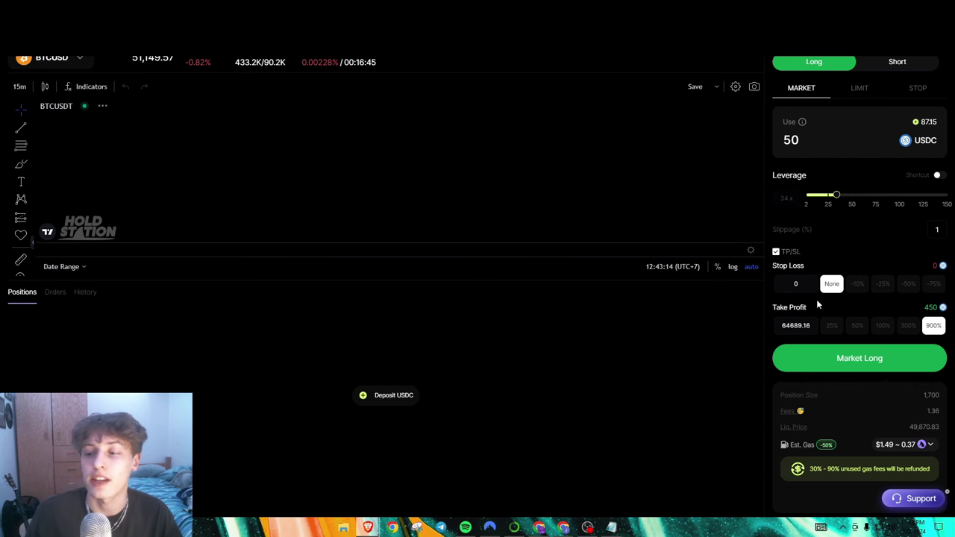
pyautogui.scroll(1, 839, 365)
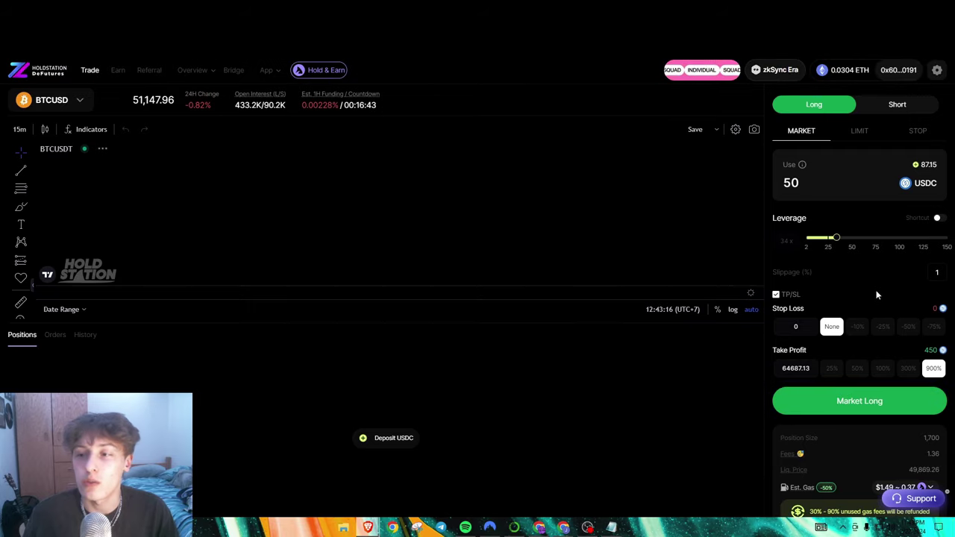
# - Set the BTCUSD long's stop loss to -10% and lower its leverage to 32x
pyautogui.scroll(-1, 876, 295)
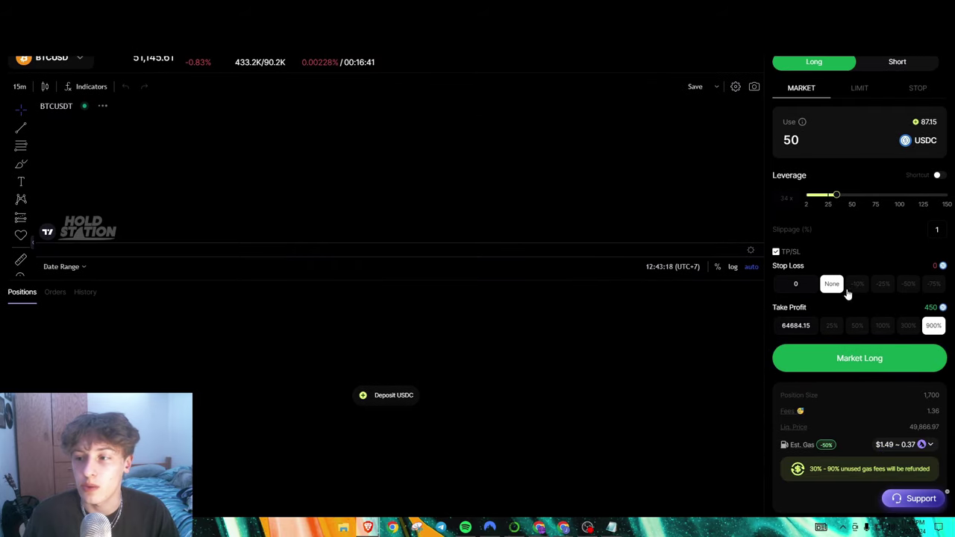
pyautogui.click(854, 287)
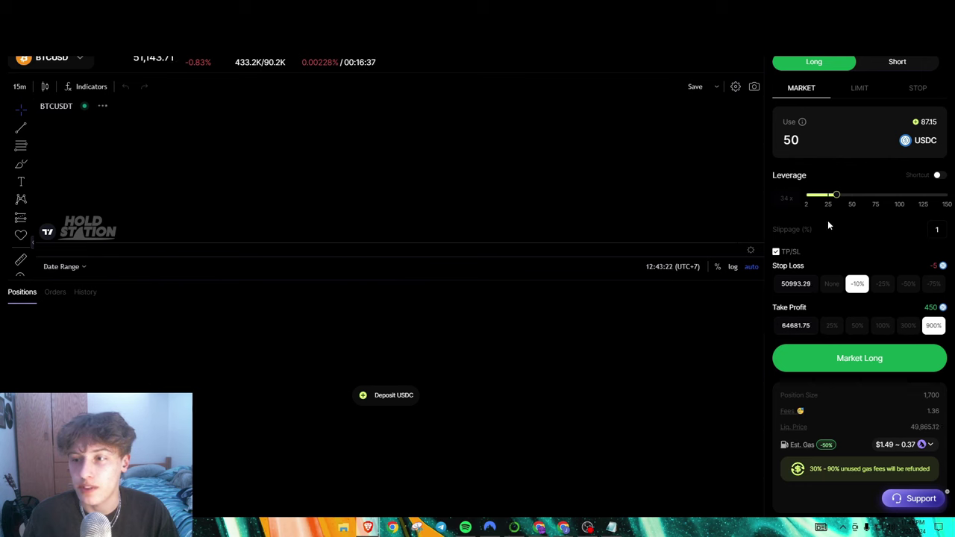
pyautogui.moveTo(835, 195); pyautogui.dragTo(833, 195)
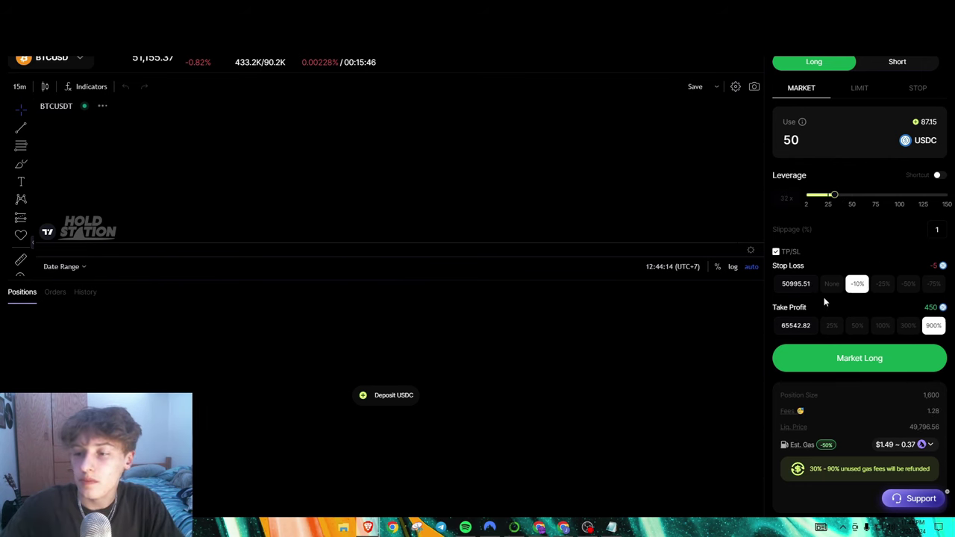
# - Submit the BTCUSD market long and sign the wallet's signature request after reading through its data
pyautogui.click(860, 367)
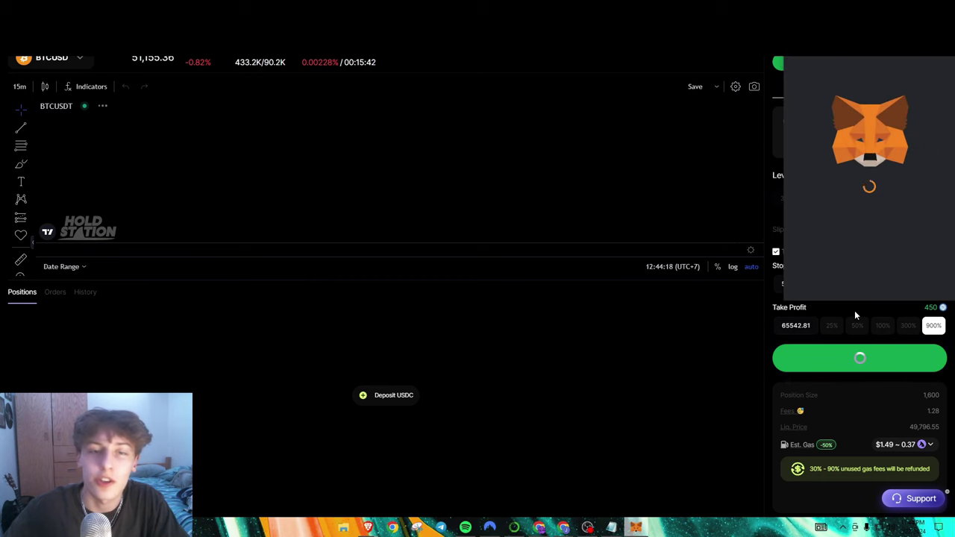
pyautogui.scroll(-3, 871, 241)
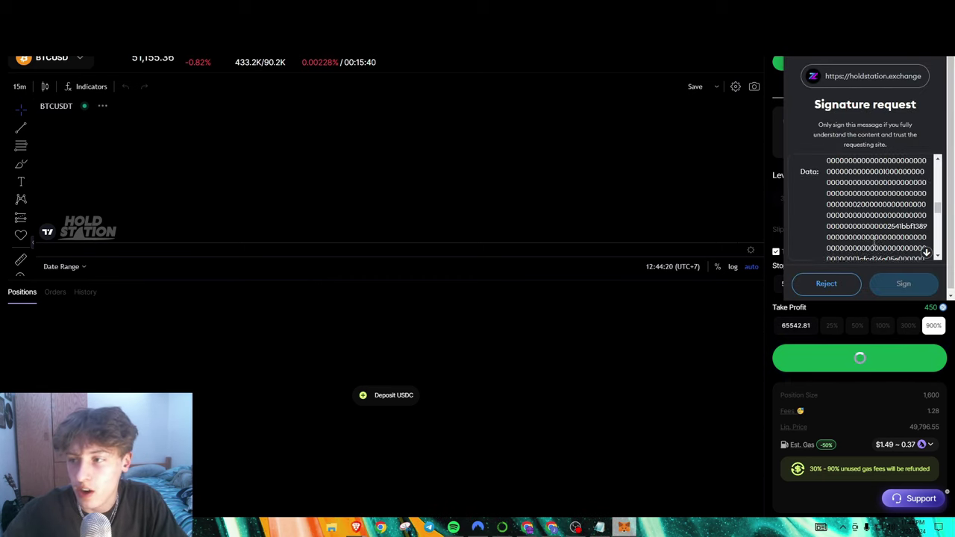
pyautogui.scroll(-5, 875, 242)
pyautogui.click(903, 283)
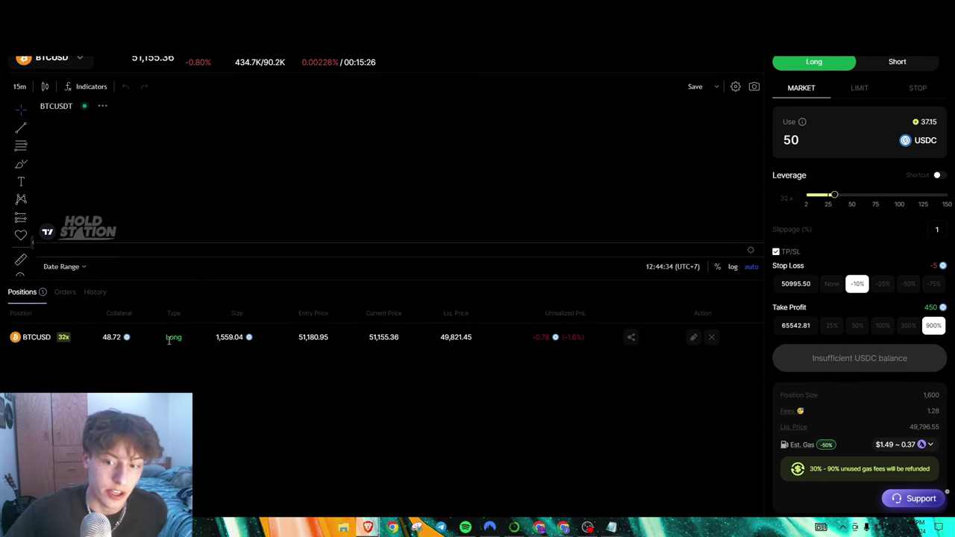
# - Try to close the open BTCUSD long position by signing the wallet's signature request
pyautogui.click(711, 337)
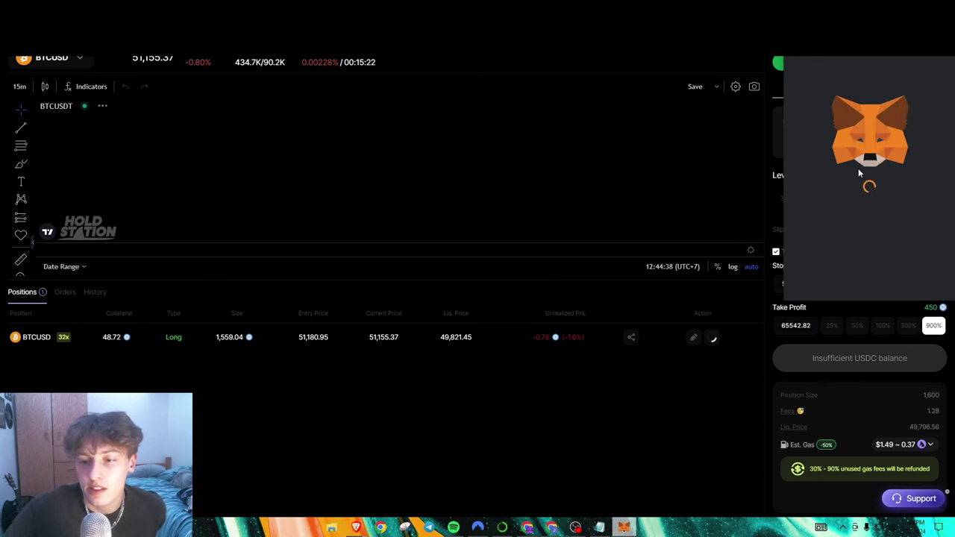
pyautogui.scroll(-5, 874, 194)
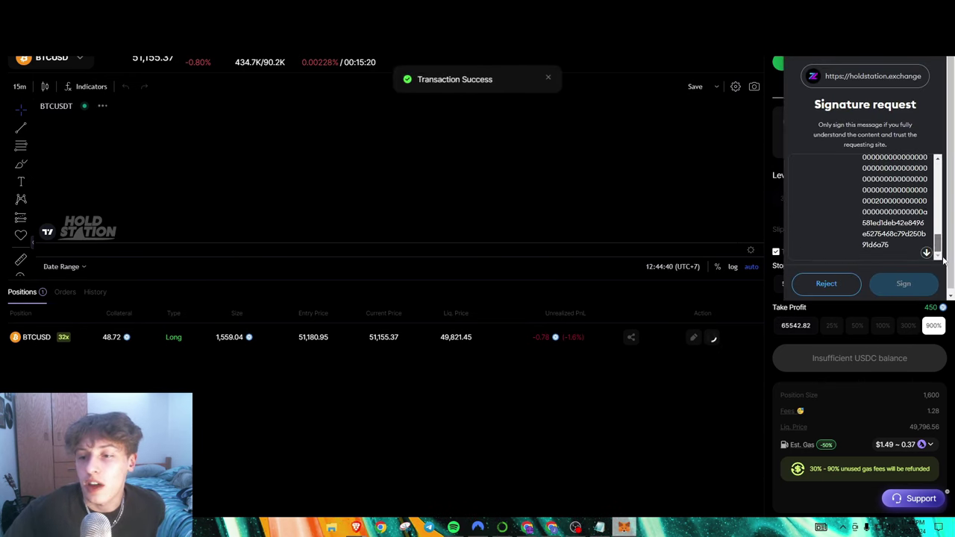
pyautogui.click(905, 287)
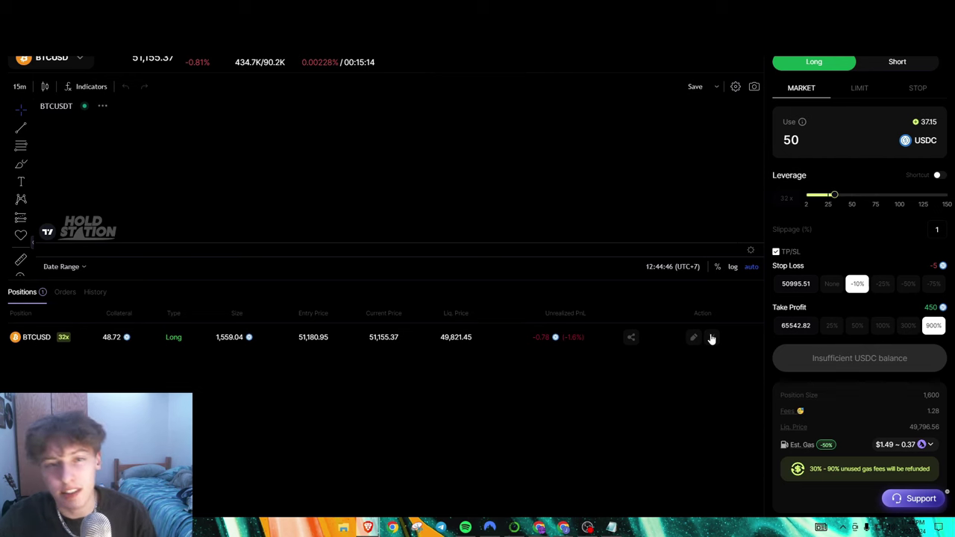
# - Request closing the 32x BTCUSD long again and sign the new signature request in the wallet
pyautogui.scroll(1, 634, 425)
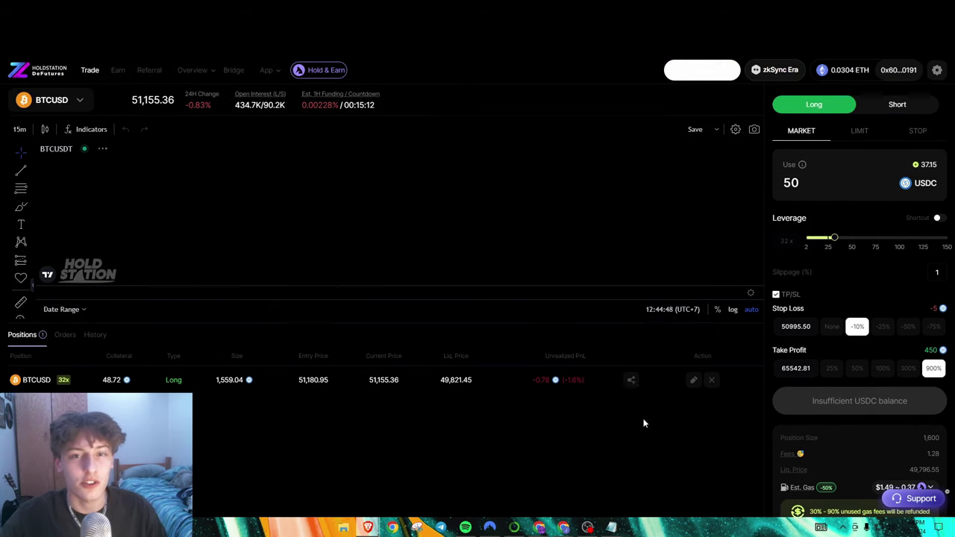
pyautogui.click(711, 381)
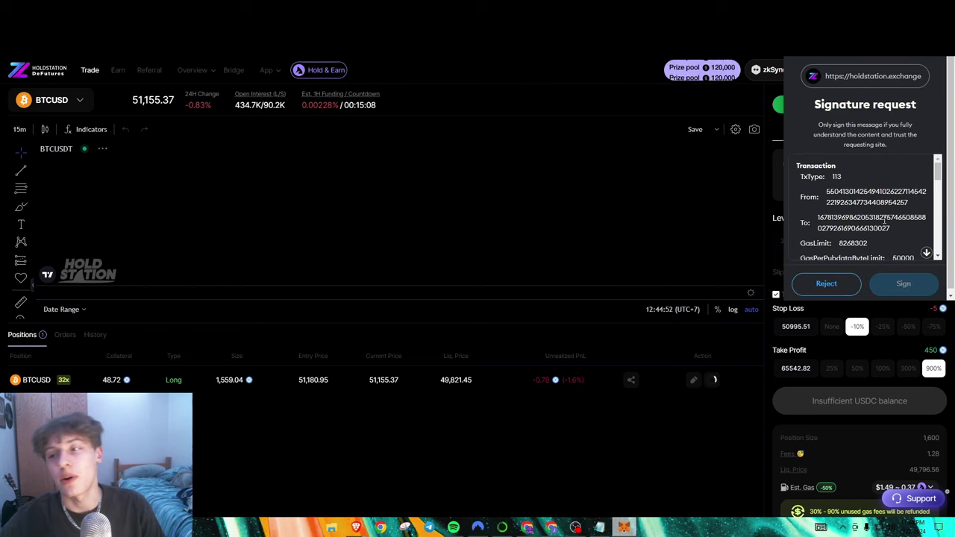
pyautogui.scroll(-5, 884, 219)
pyautogui.click(904, 283)
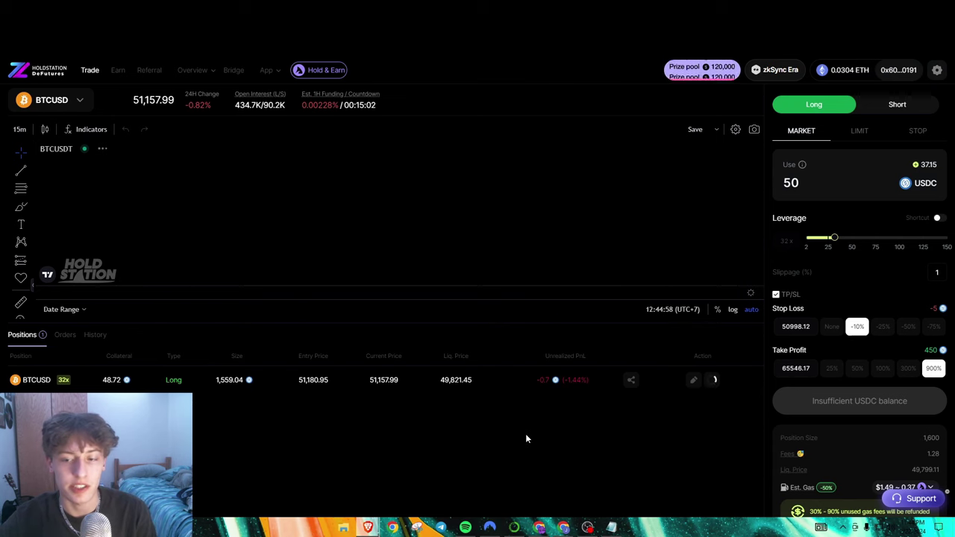
pyautogui.scroll(-1, 783, 375)
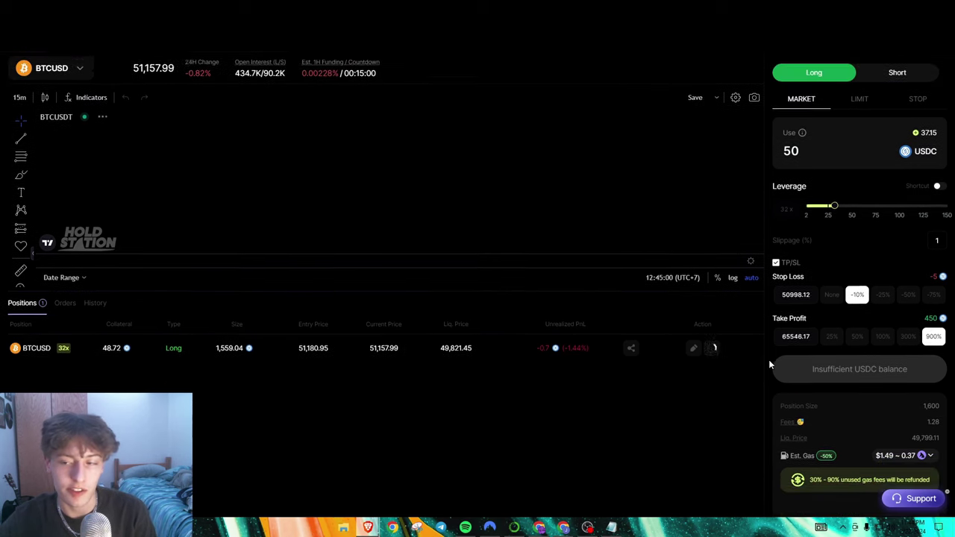
pyautogui.scroll(1, 768, 359)
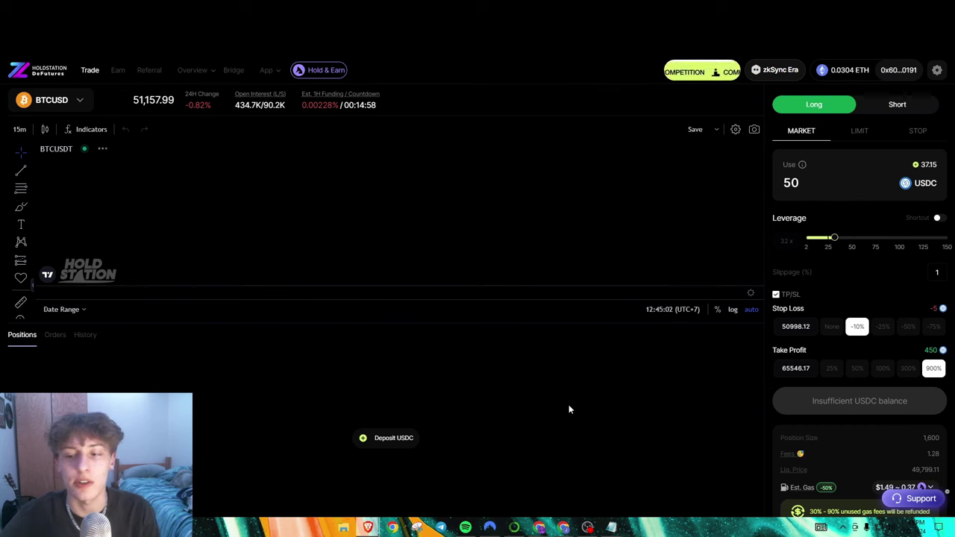
# - Check the account's orders and trade history, and return to the list of open positions
pyautogui.click(60, 336)
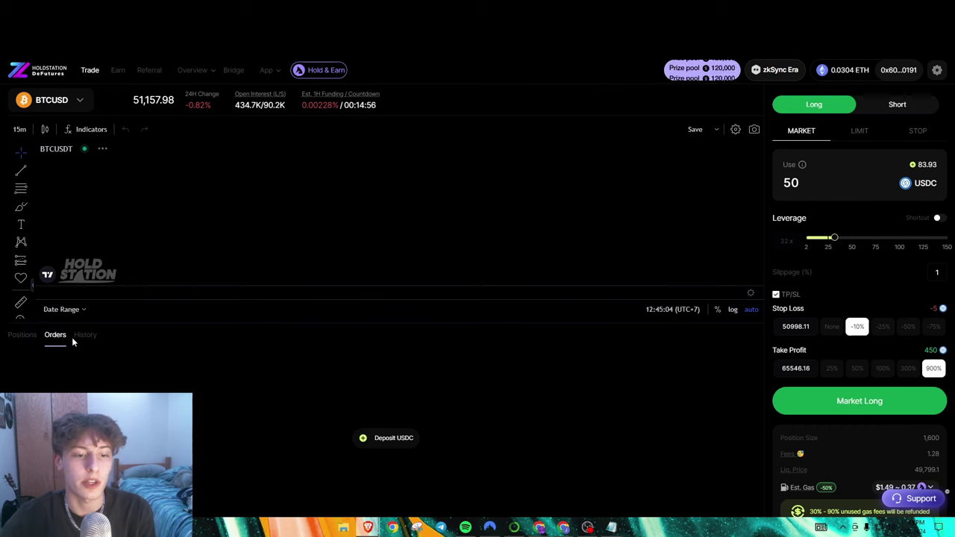
pyautogui.click(78, 338)
pyautogui.click(53, 337)
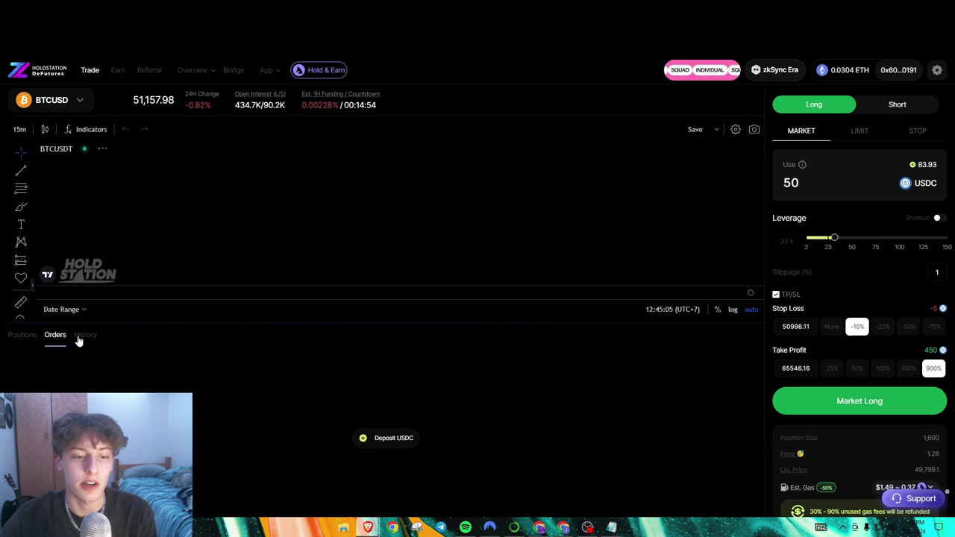
pyautogui.click(29, 337)
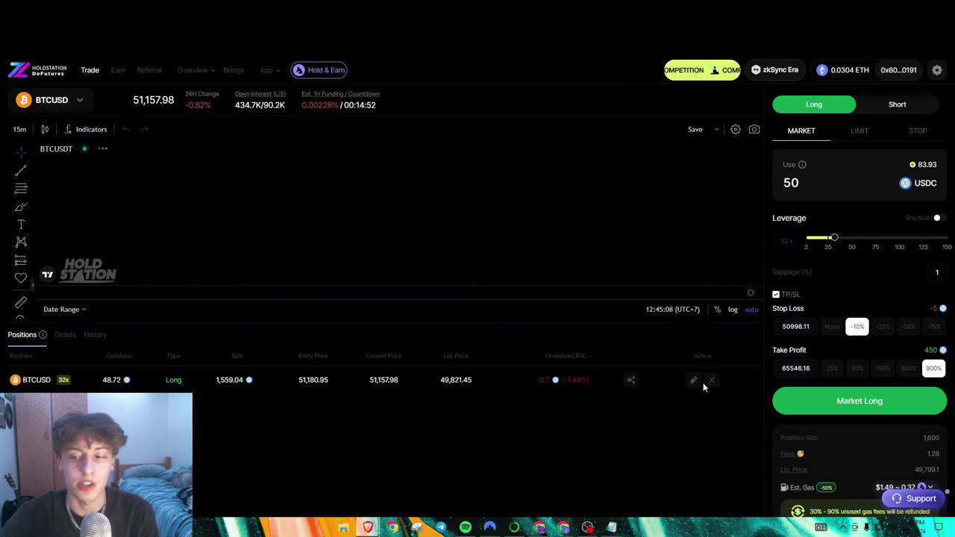